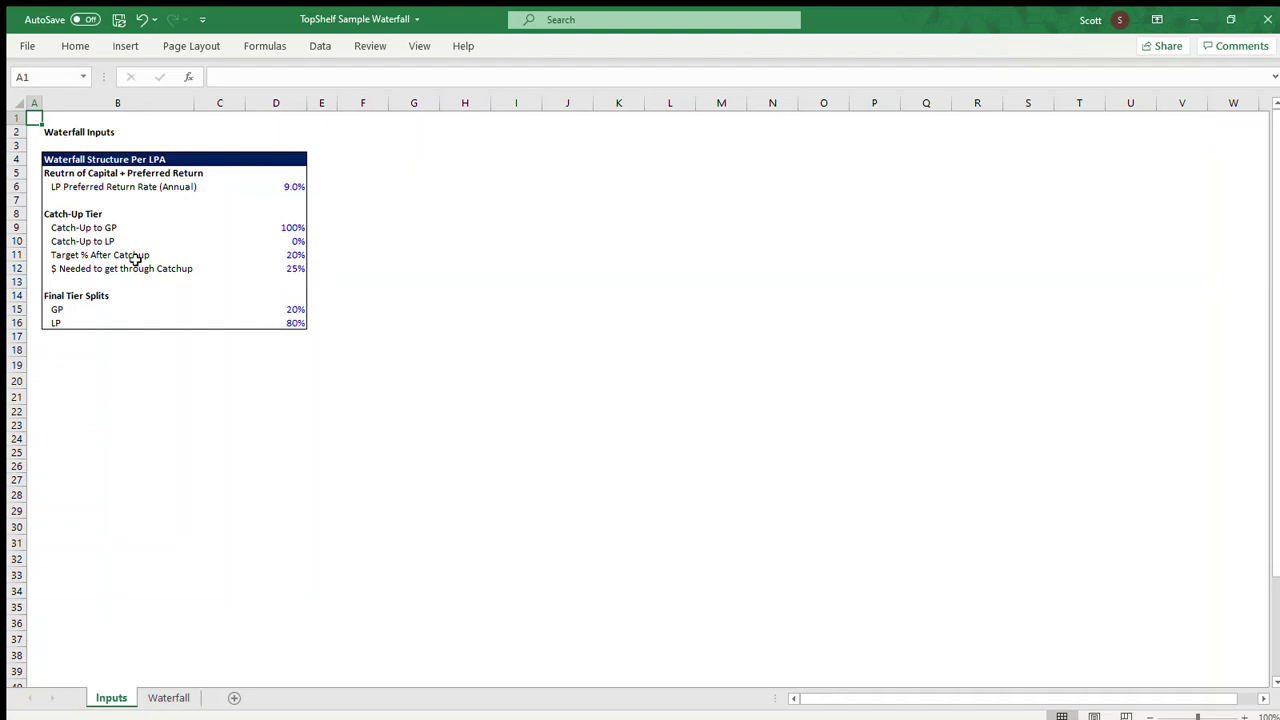
Review the Waterfall Inputs: the 9.0% LP preferred return, the catch-up, and the 20% target after catch-up.
{"action": "key", "text": "Down"}
{"action": "key", "text": "Right"}
{"action": "key", "text": "Down"}
{"action": "key", "text": "Down"}
{"action": "key", "text": "Up"}
{"action": "key", "text": "Up"}
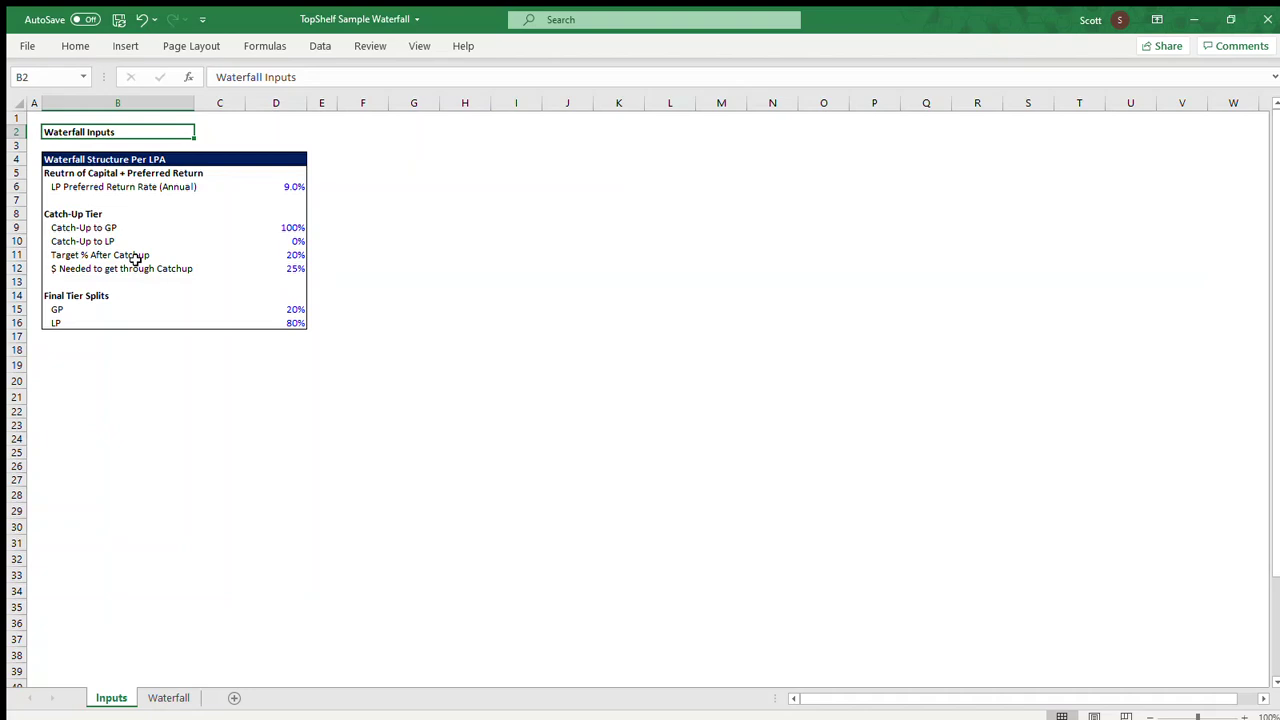
{"action": "key", "text": "Down"}
{"action": "key", "text": "Down"}
{"action": "key", "text": "Down"}
{"action": "key", "text": "Down"}
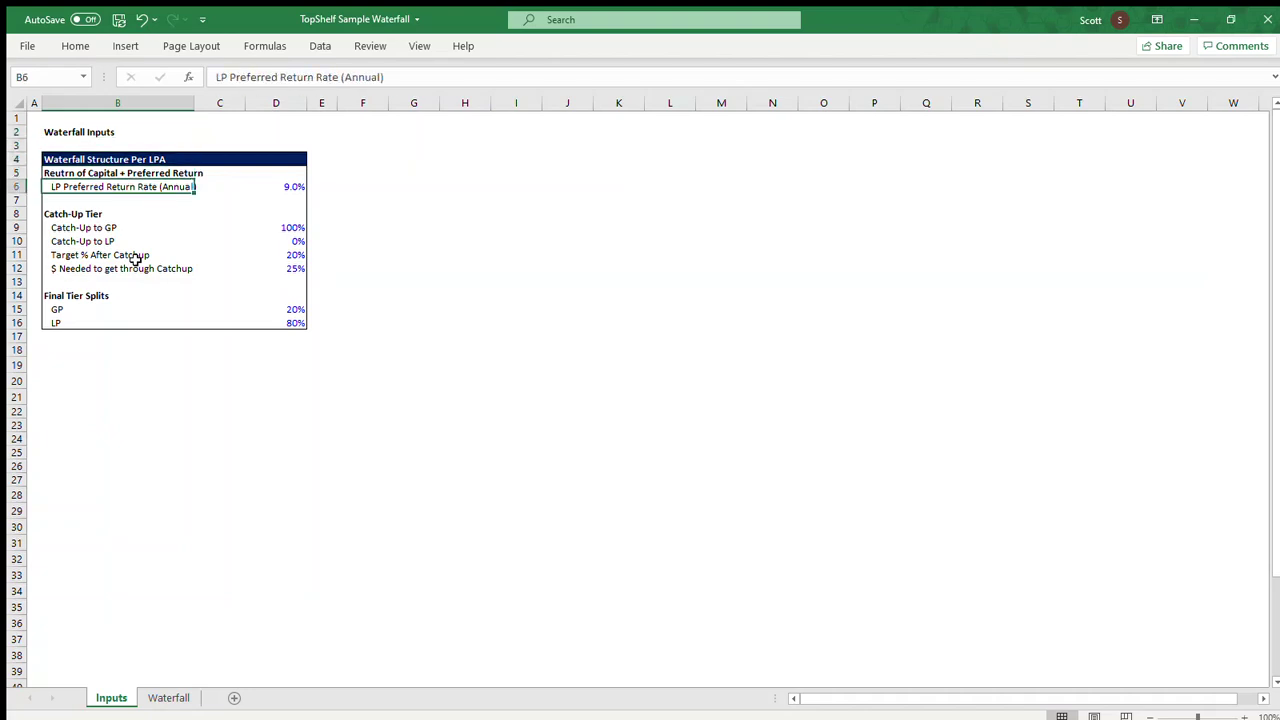
{"action": "key", "text": "shift+Right"}
{"action": "key", "text": "shift+Right"}
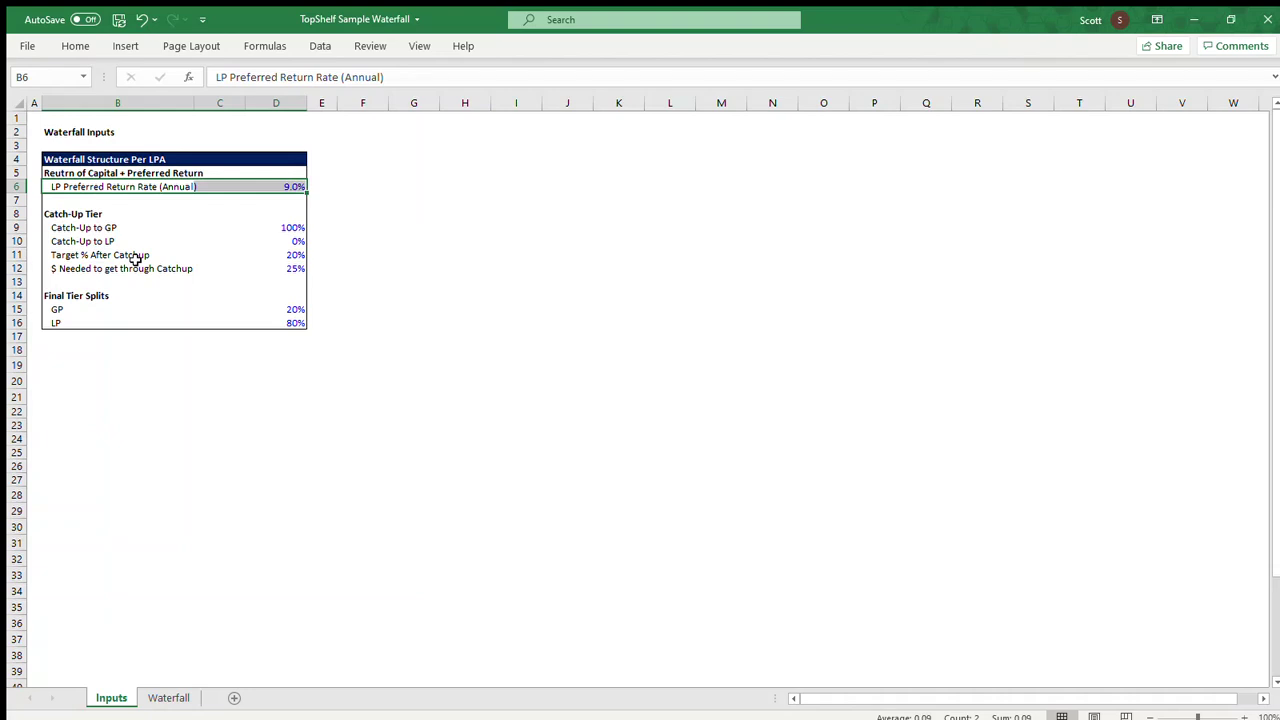
{"action": "key", "text": "Down"}
{"action": "key", "text": "Down"}
{"action": "key", "text": "Down"}
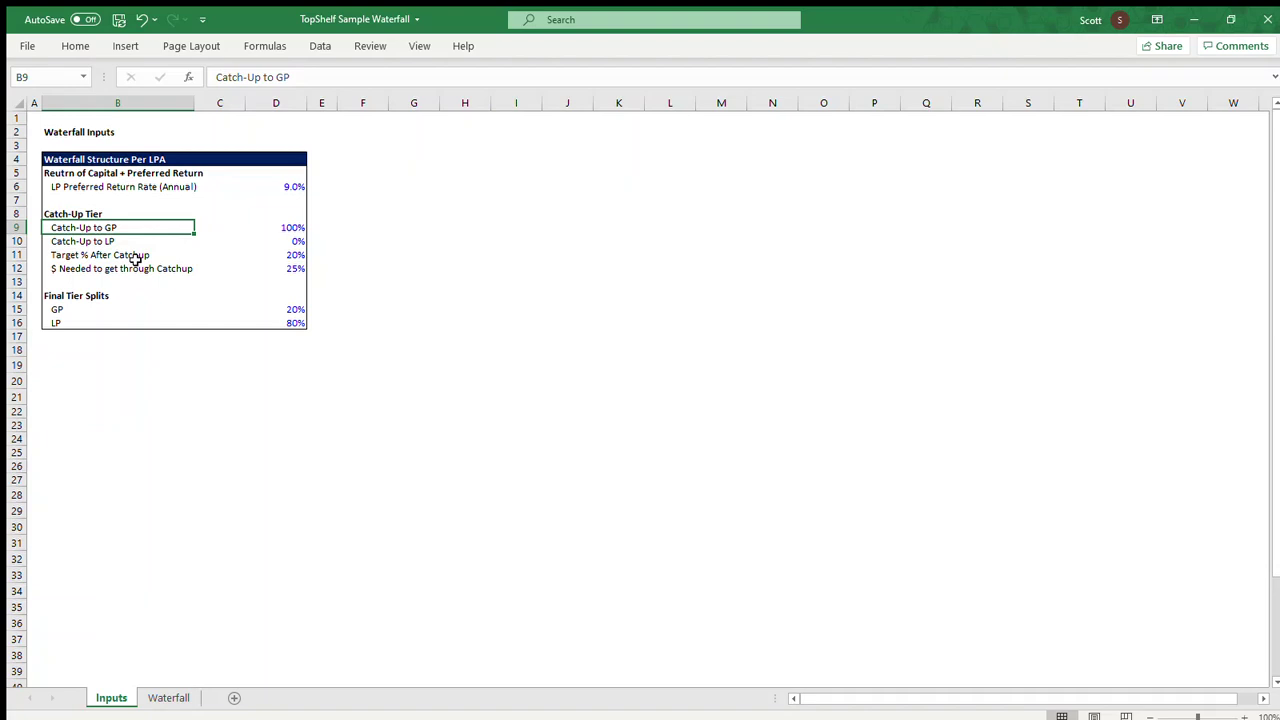
{"action": "key", "text": "Down"}
{"action": "key", "text": "Down"}
{"action": "key", "text": "Right"}
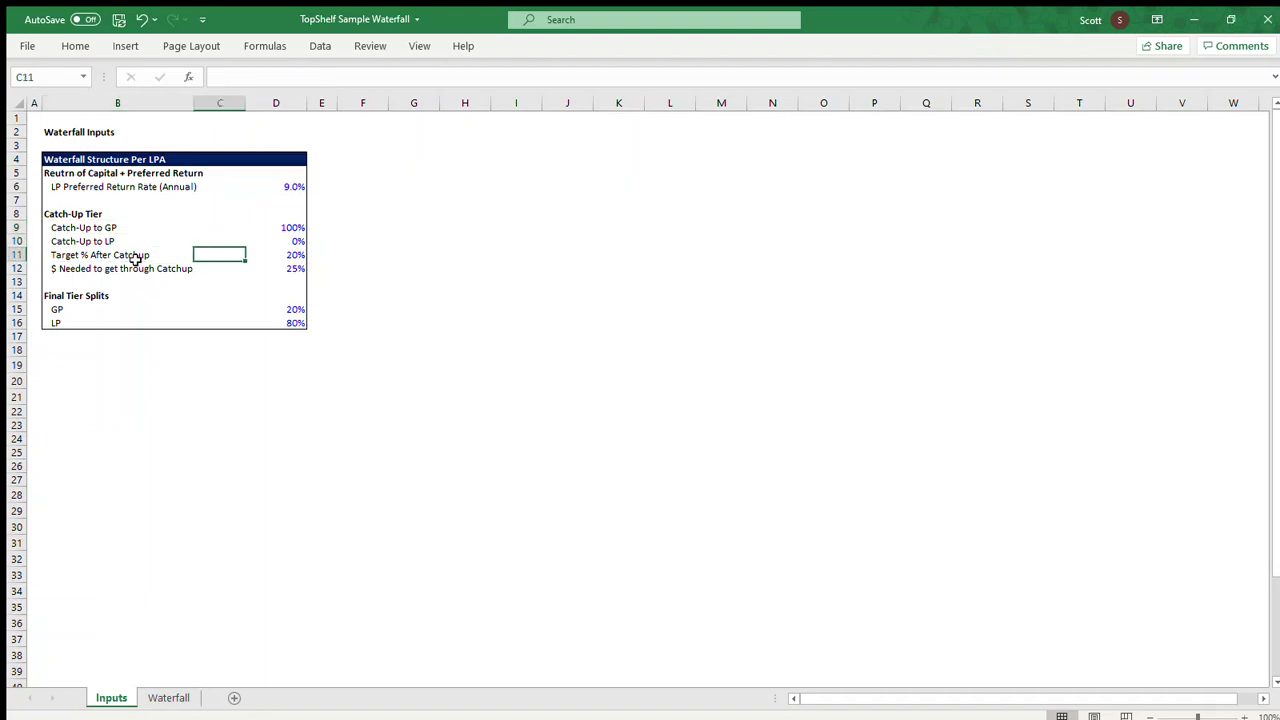
{"action": "key", "text": "Right"}
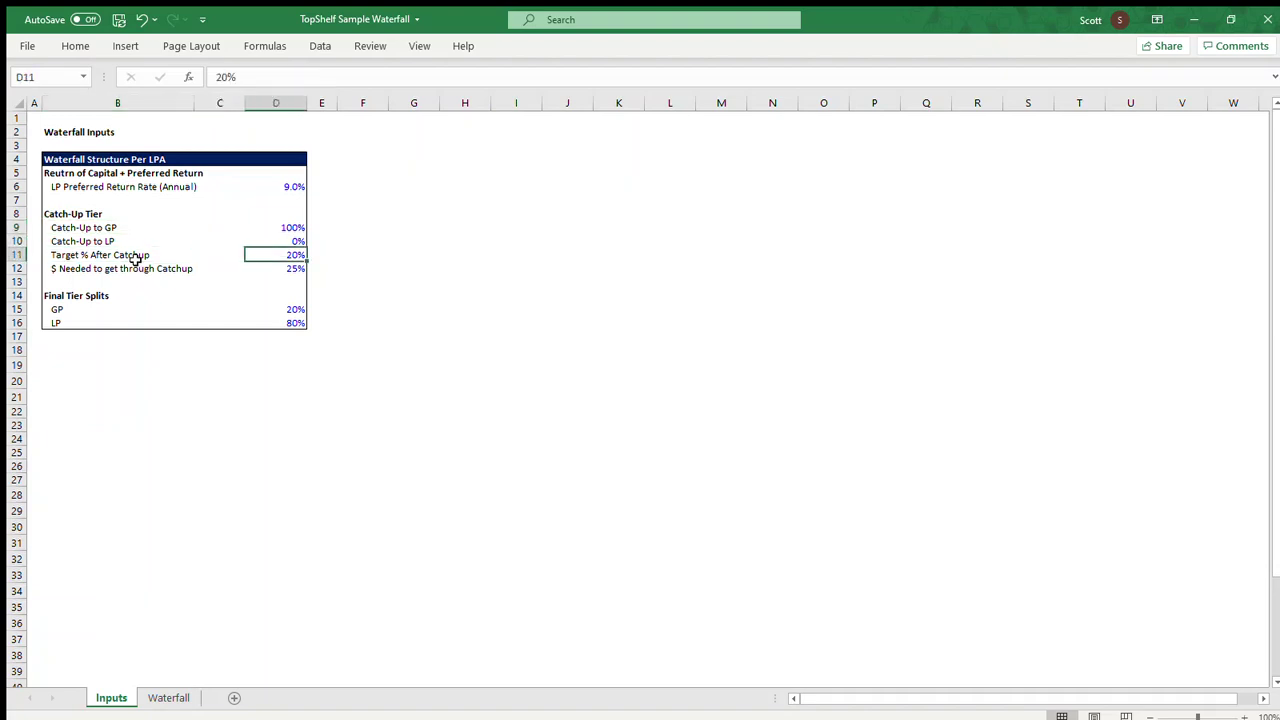
Check the Final Tier Splits, confirming the GP's 20% split and the LP split.
{"action": "key", "text": "Down"}
{"action": "key", "text": "Down"}
{"action": "key", "text": "Down"}
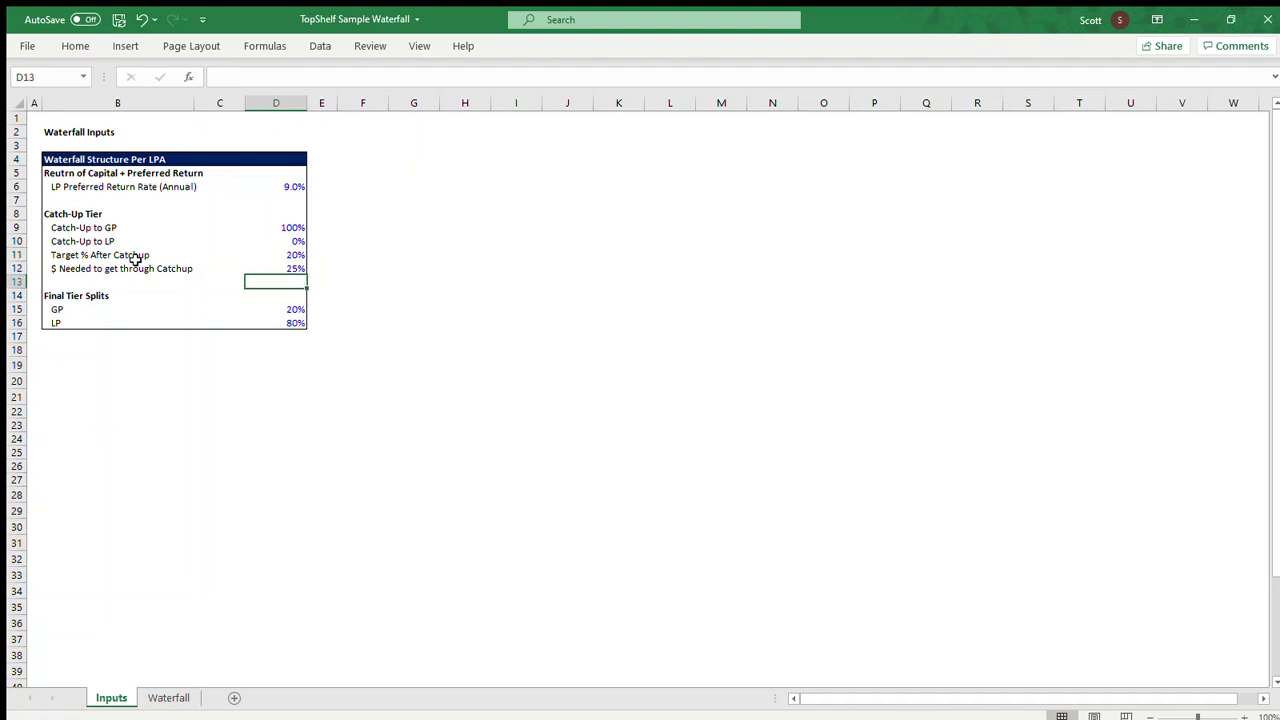
{"action": "key", "text": "Left"}
{"action": "key", "text": "Left"}
{"action": "key", "text": "Down"}
{"action": "key", "text": "Right"}
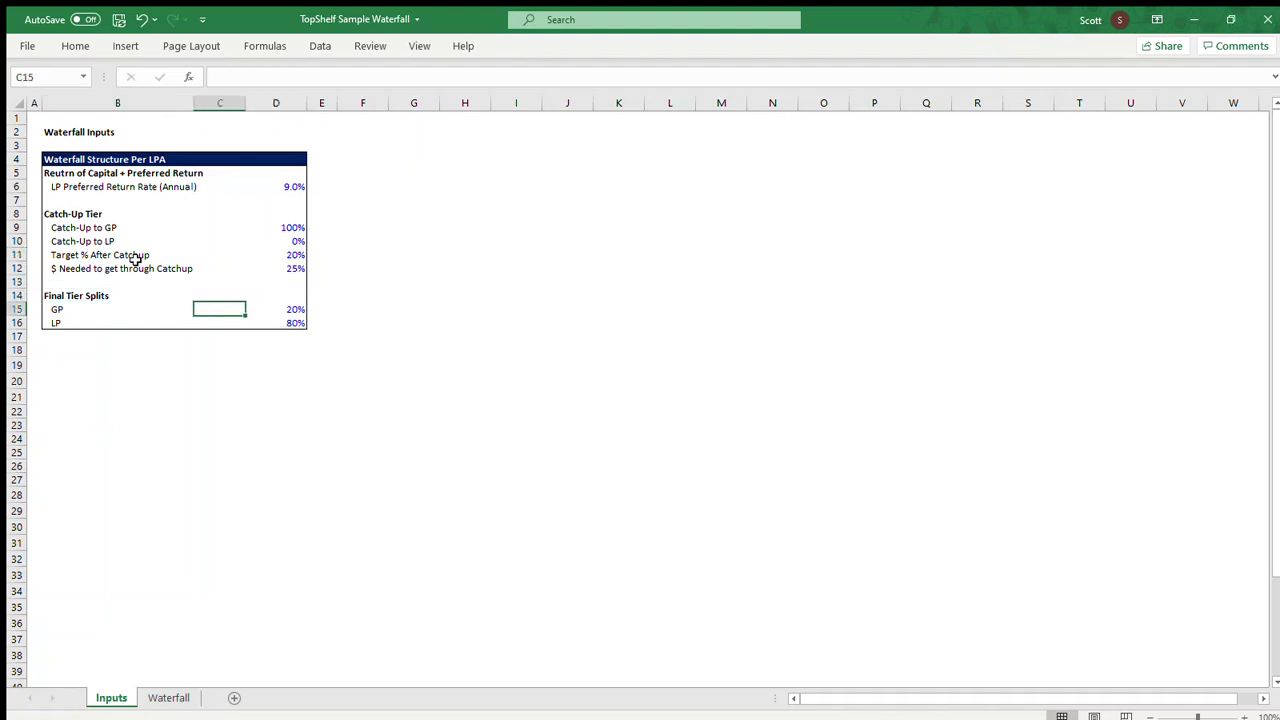
{"action": "key", "text": "Right"}
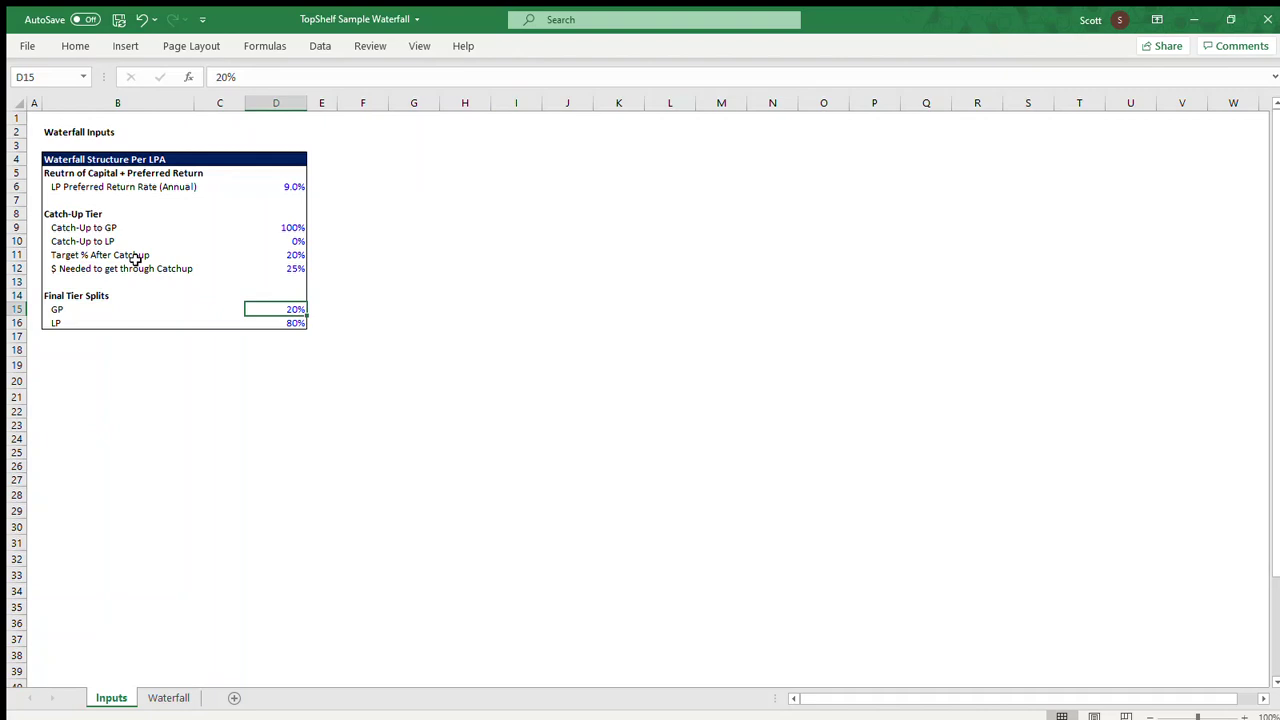
{"action": "key", "text": "Down"}
{"action": "key", "text": "Left"}
{"action": "key", "text": "Left"}
{"action": "key", "text": "Up"}
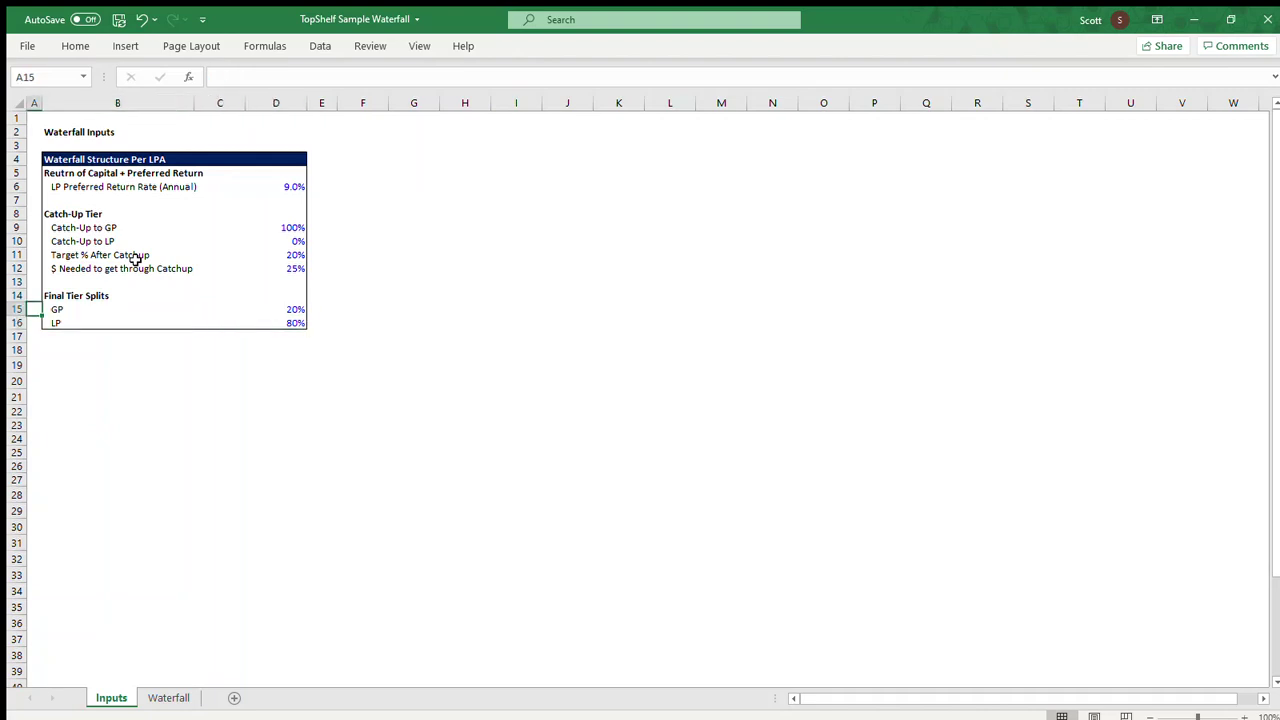
{"action": "key", "text": "Up"}
{"action": "key", "text": "Up"}
{"action": "key", "text": "Up"}
{"action": "key", "text": "Up"}
{"action": "key", "text": "Up"}
{"action": "key", "text": "Up"}
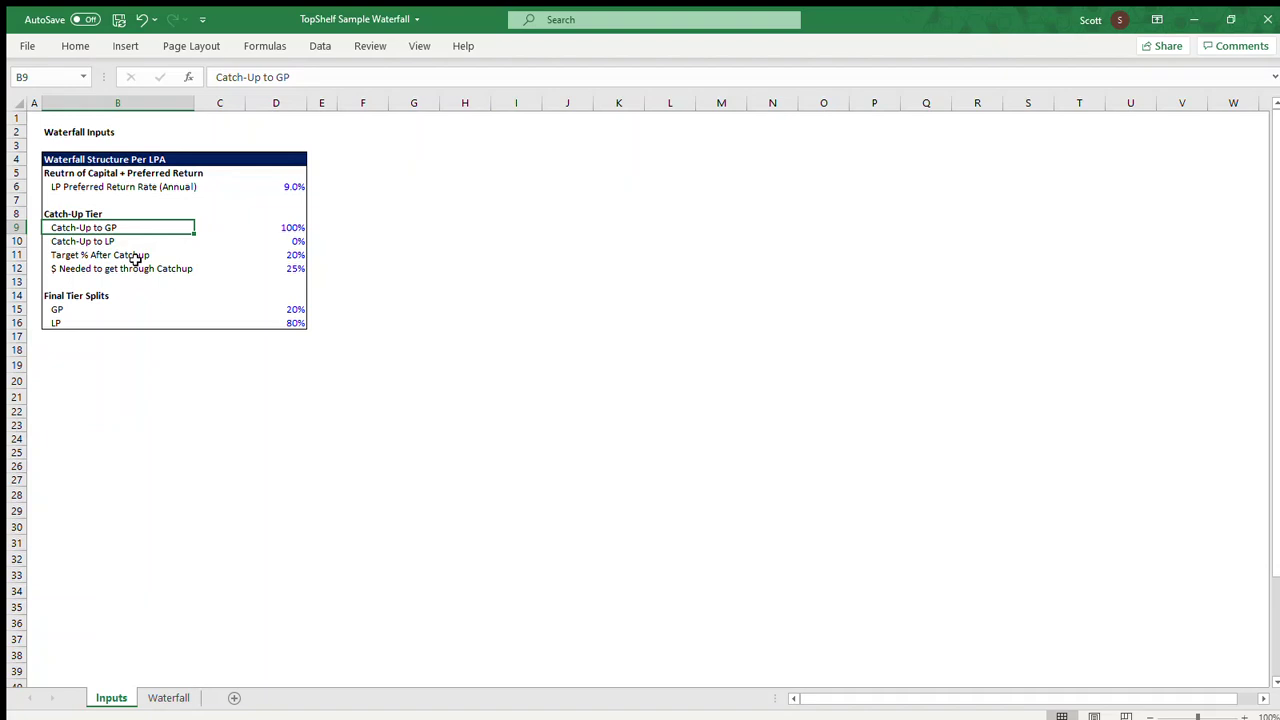
{"action": "key", "text": "Down"}
{"action": "key", "text": "Down"}
{"action": "key", "text": "Down"}
{"action": "key", "text": "Down"}
{"action": "key", "text": "Down"}
{"action": "key", "text": "Down"}
{"action": "key", "text": "Down"}
{"action": "key", "text": "Right"}
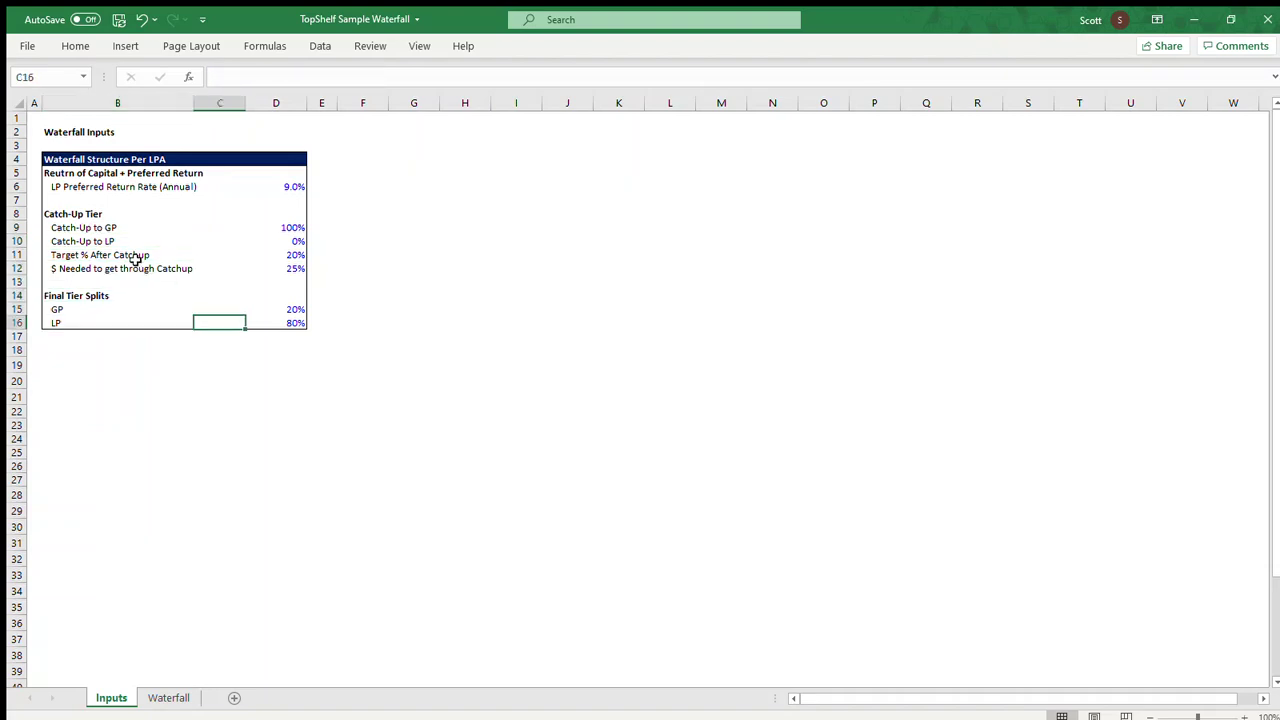
{"action": "key", "text": "Up"}
{"action": "key", "text": "Right"}
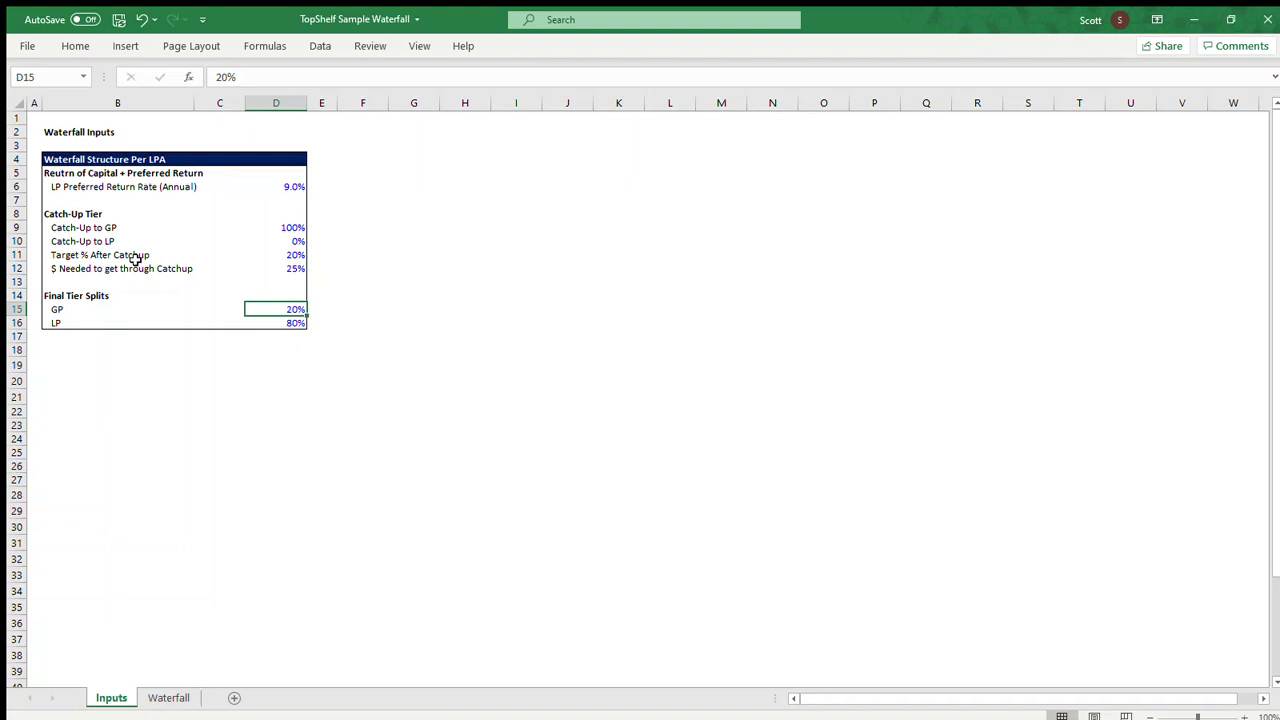
On the Waterfall sheet, inspect the Total Cash Flows row and the month 6 and 7 cash flows.
{"action": "key", "text": "ctrl+Page_Down"}
{"action": "key", "text": "Left"}
{"action": "key", "text": "Right"}
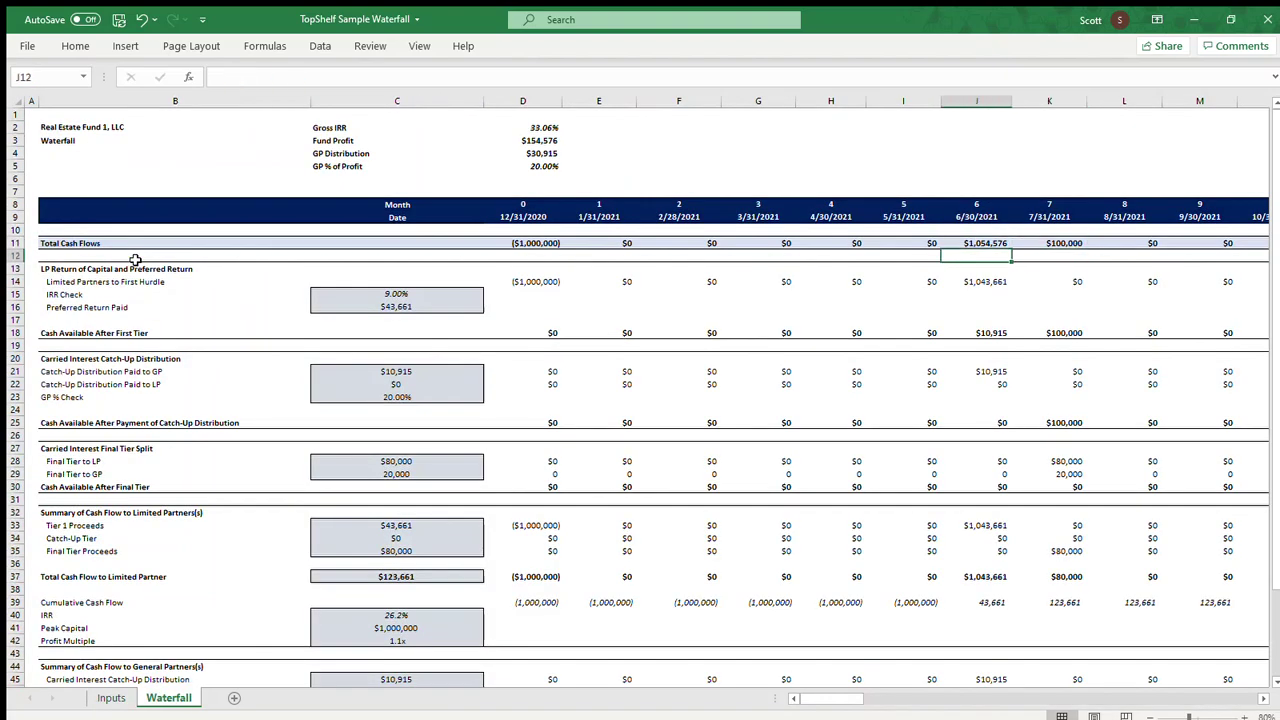
{"action": "key", "text": "Left"}
{"action": "key", "text": "Left"}
{"action": "key", "text": "Left"}
{"action": "key", "text": "Left"}
{"action": "key", "text": "Left"}
{"action": "key", "text": "Left"}
{"action": "key", "text": "Left"}
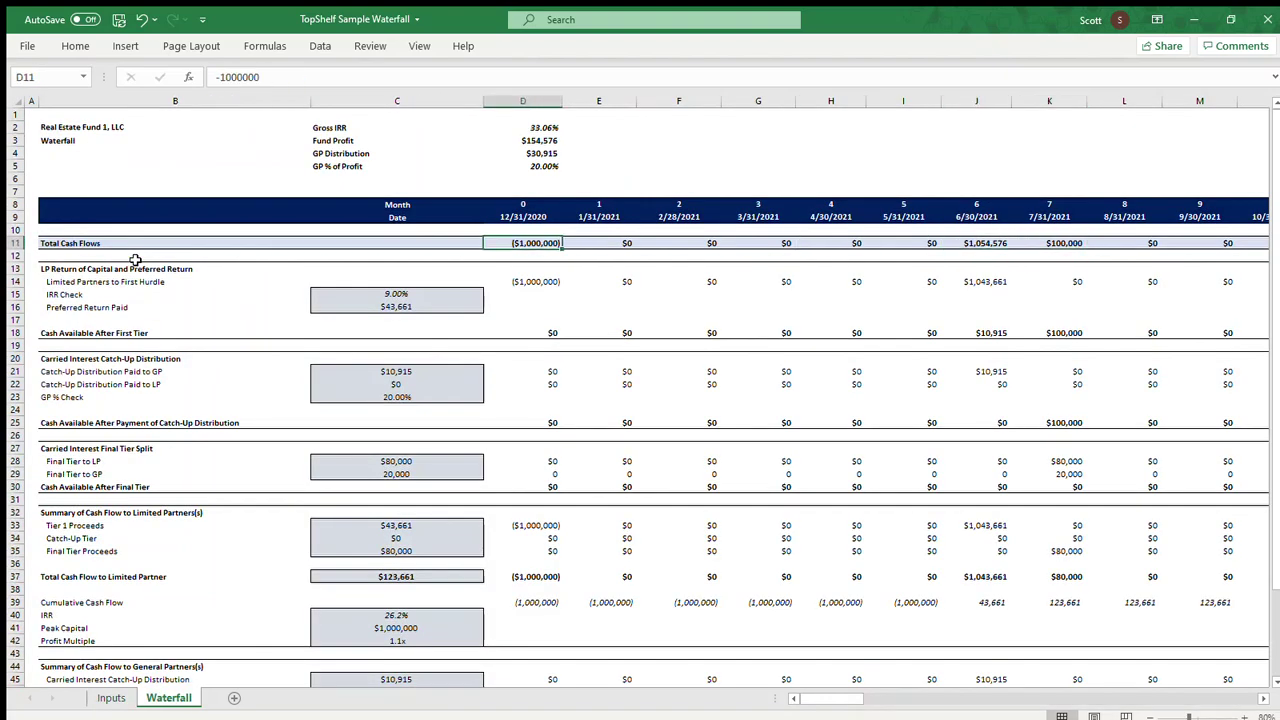
{"action": "key", "text": "shift+space"}
{"action": "key", "text": "Right"}
{"action": "key", "text": "Left"}
{"action": "key", "text": "shift+space"}
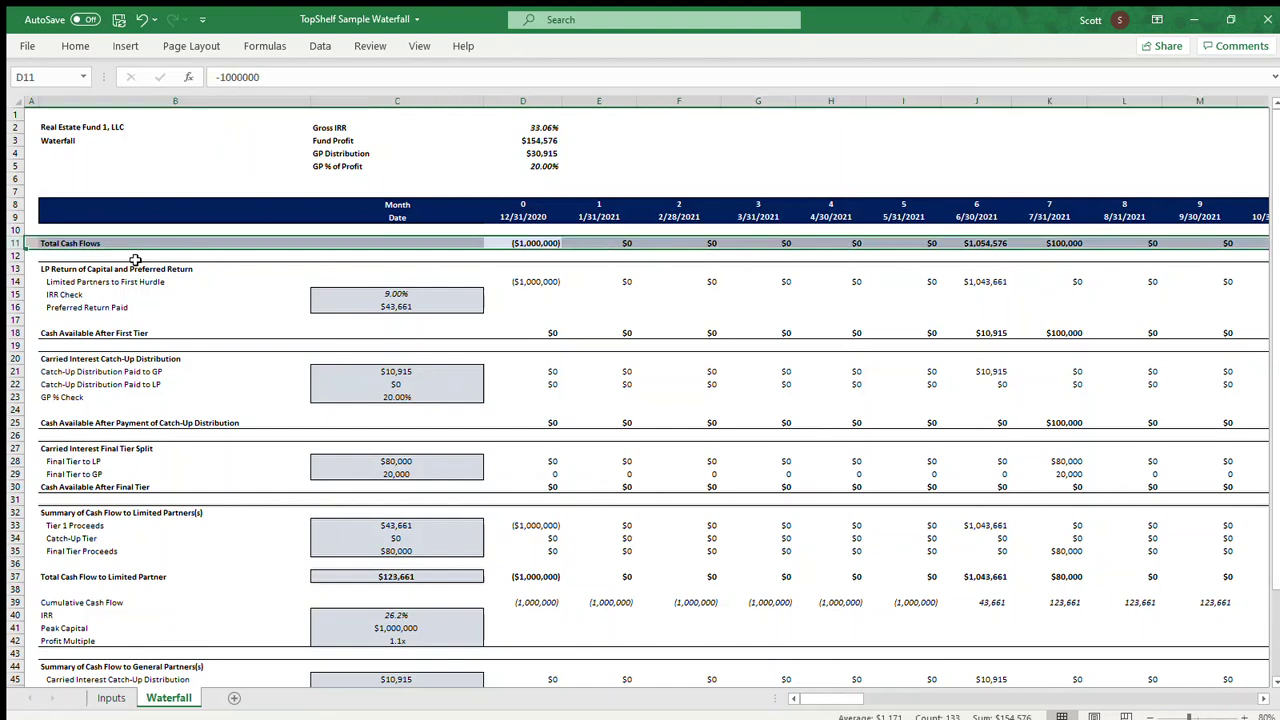
{"action": "key", "text": "Right"}
{"action": "key", "text": "Left"}
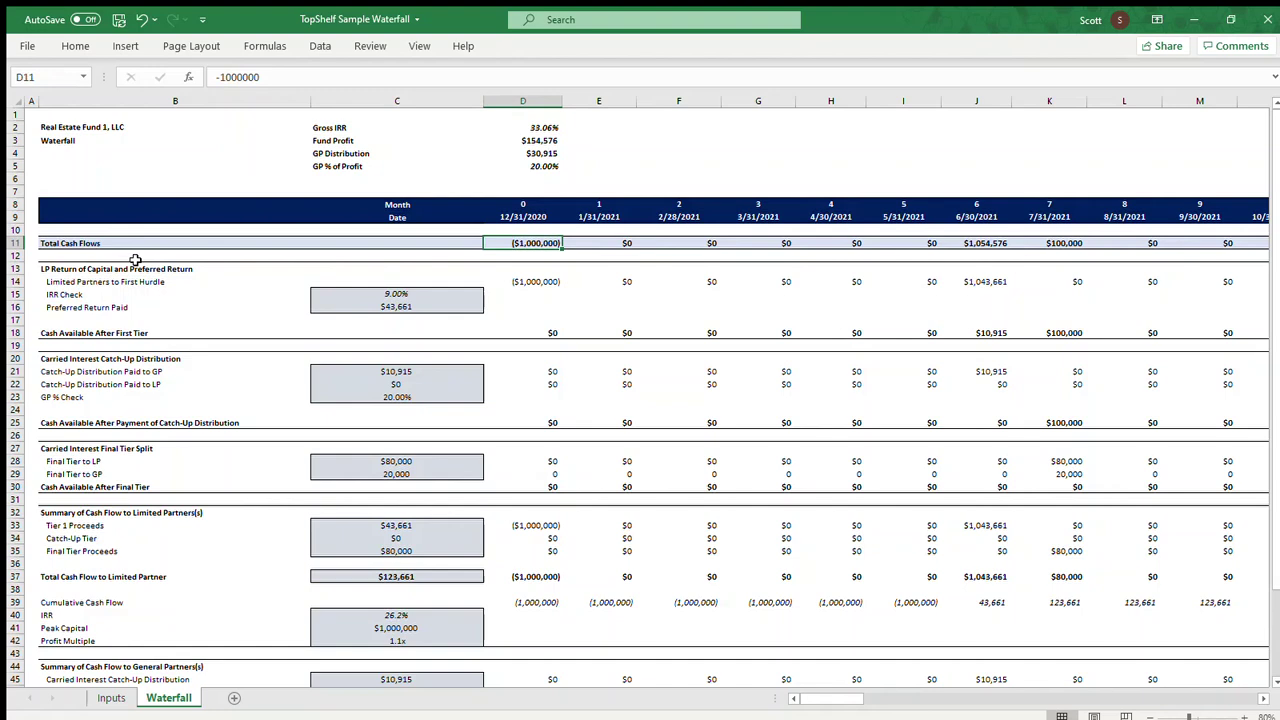
{"action": "key", "text": "Right"}
{"action": "key", "text": "Right"}
{"action": "key", "text": "Right"}
{"action": "key", "text": "Right"}
{"action": "key", "text": "Right"}
{"action": "key", "text": "Right"}
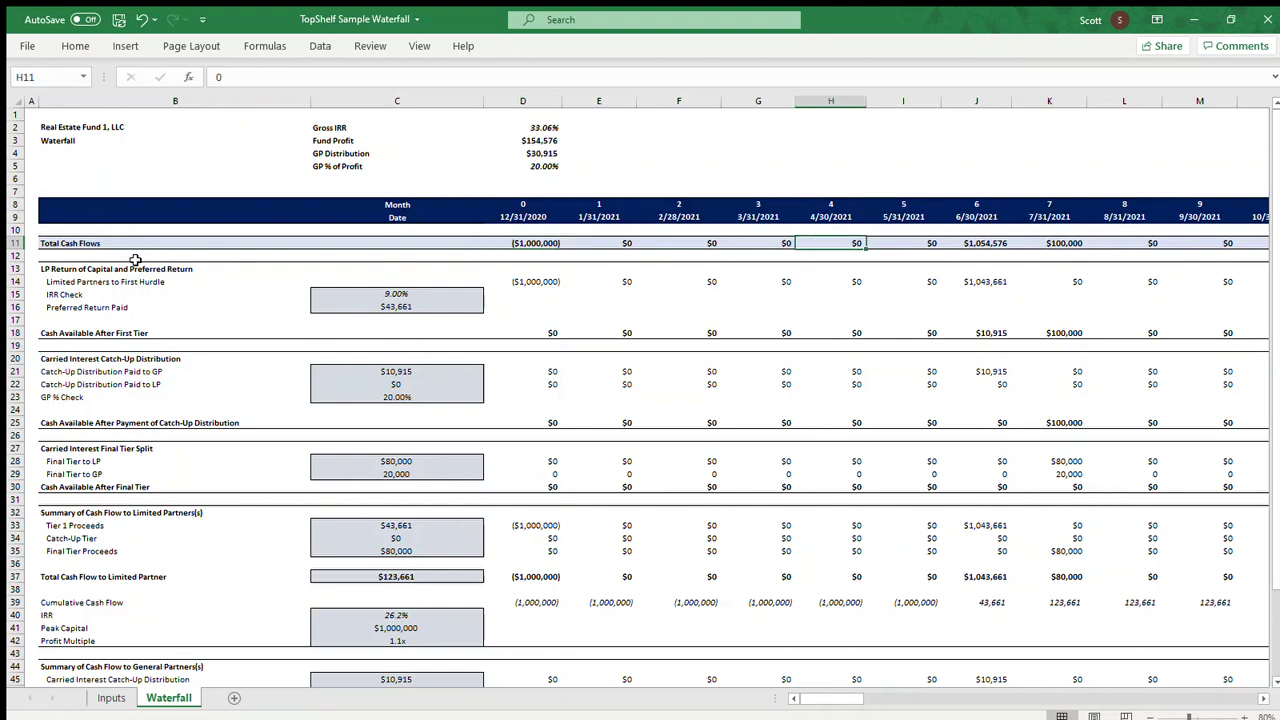
{"action": "key", "text": "shift+Right"}
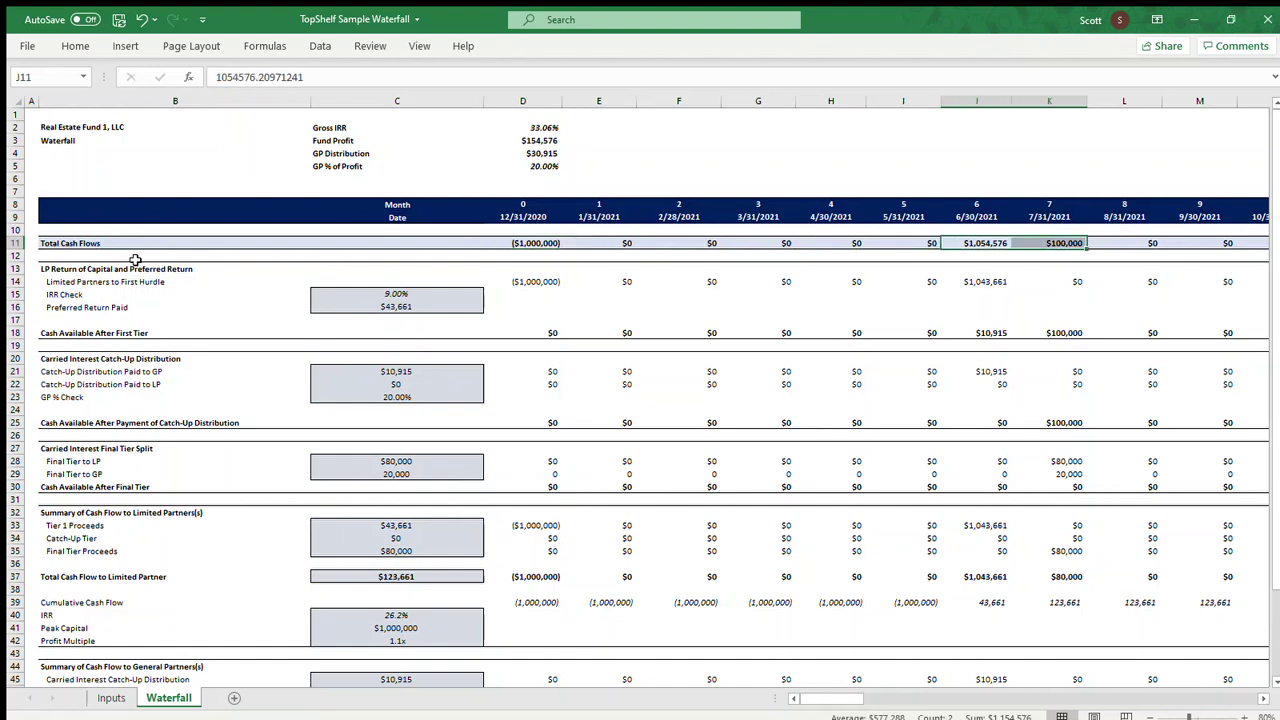
Compare the month 6 cash flow with the LP first-hurdle payment and month 5's formula.
{"action": "key", "text": "shift+Left"}
{"action": "key", "text": "Down"}
{"action": "key", "text": "Down"}
{"action": "key", "text": "Down"}
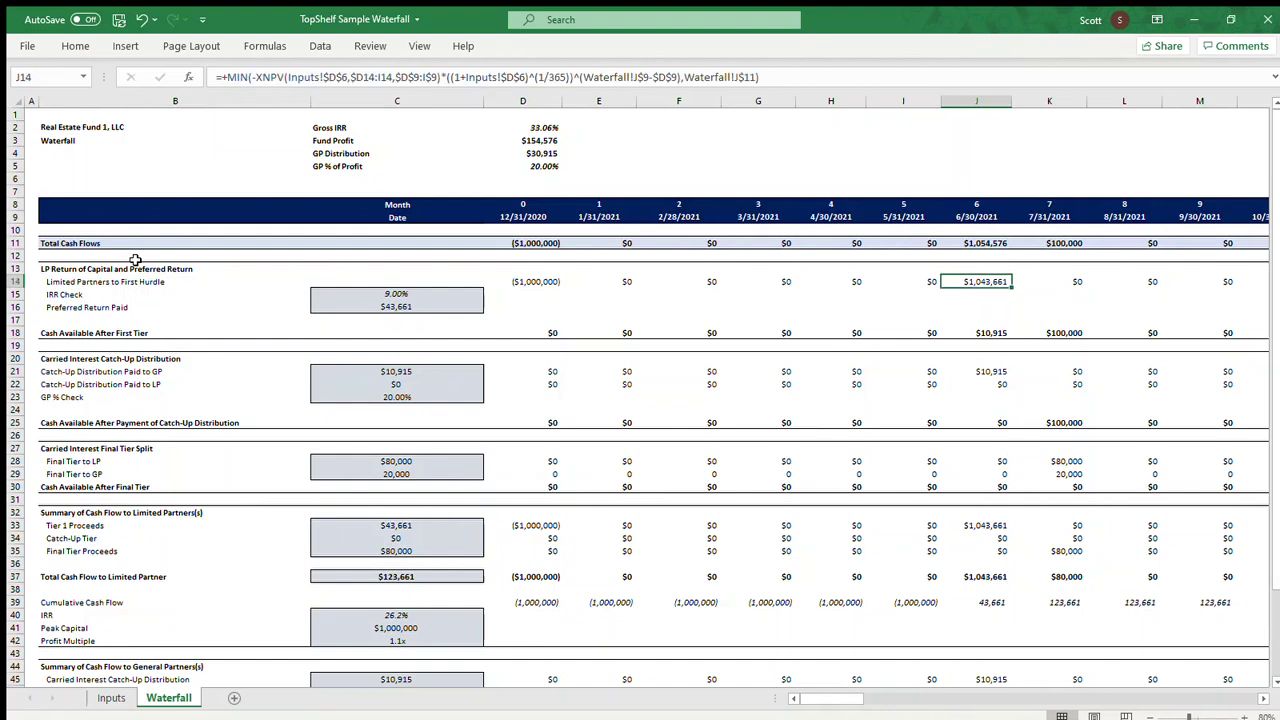
{"action": "key", "text": "Up"}
{"action": "key", "text": "Up"}
{"action": "key", "text": "Up"}
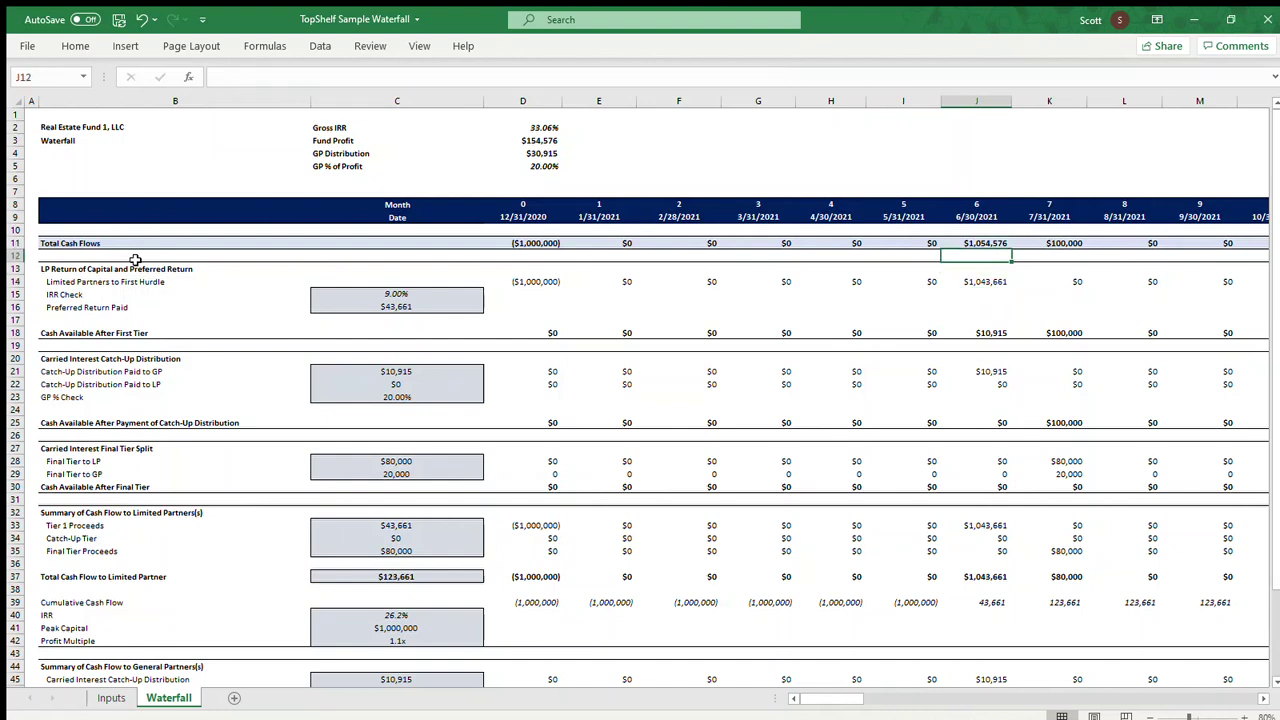
{"action": "key", "text": "Down"}
{"action": "key", "text": "Down"}
{"action": "key", "text": "Down"}
{"action": "key", "text": "Left"}
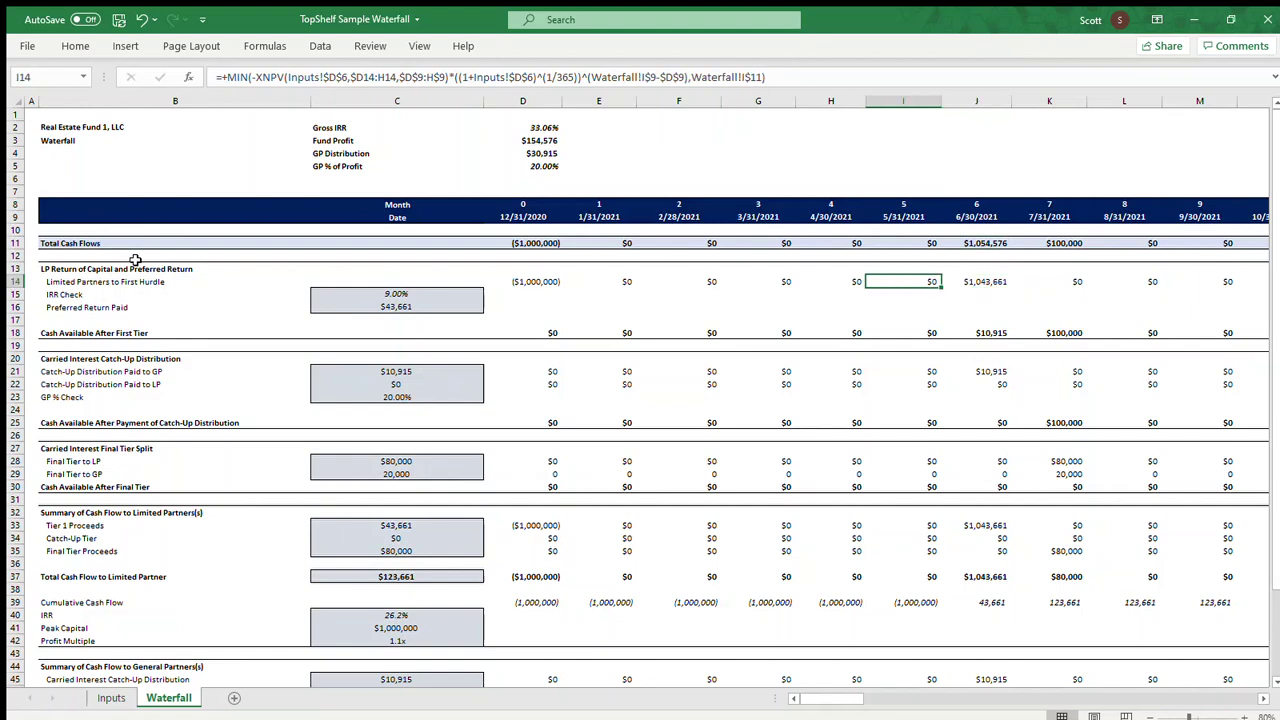
{"action": "key", "text": "Right"}
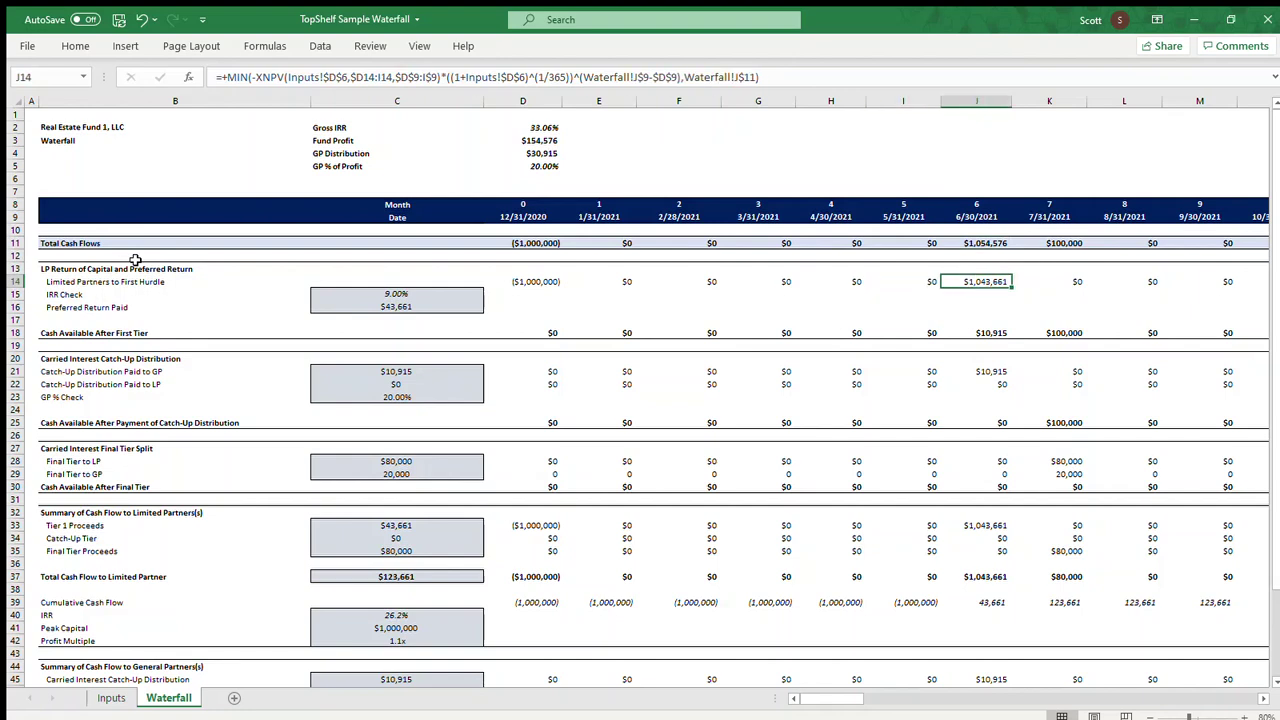
{"action": "key", "text": "Left"}
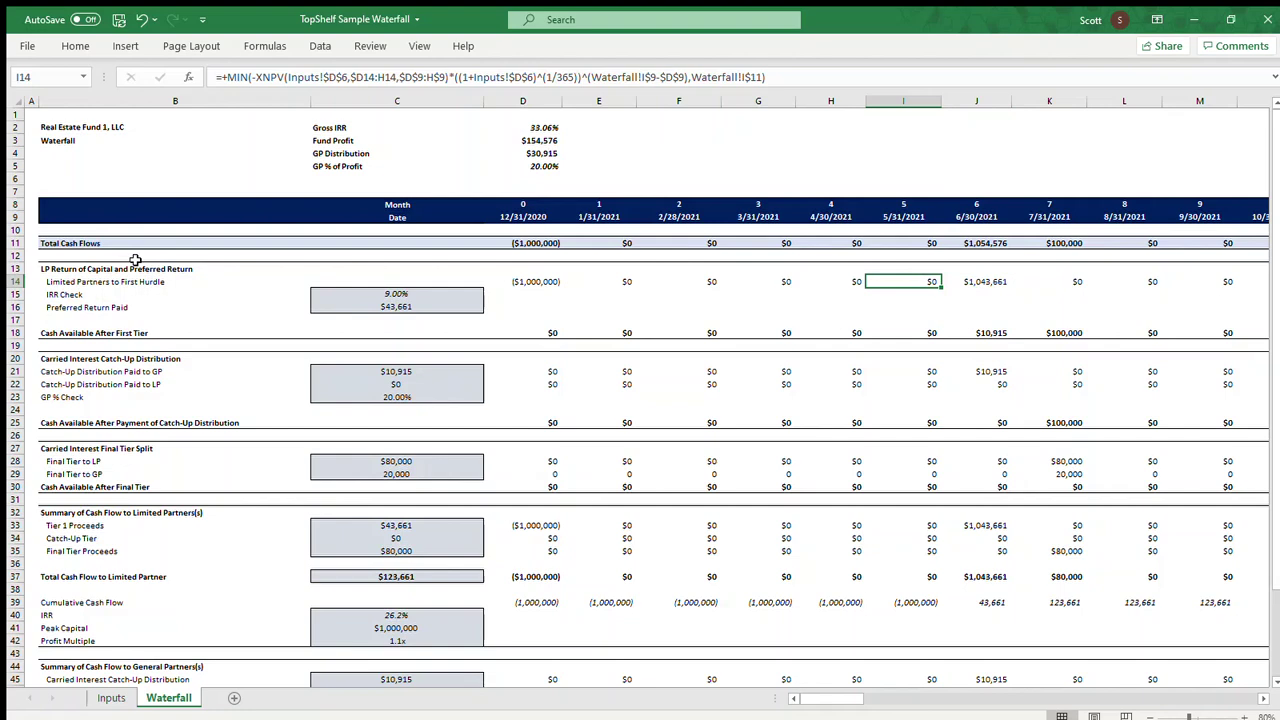
{"action": "key", "text": "Right"}
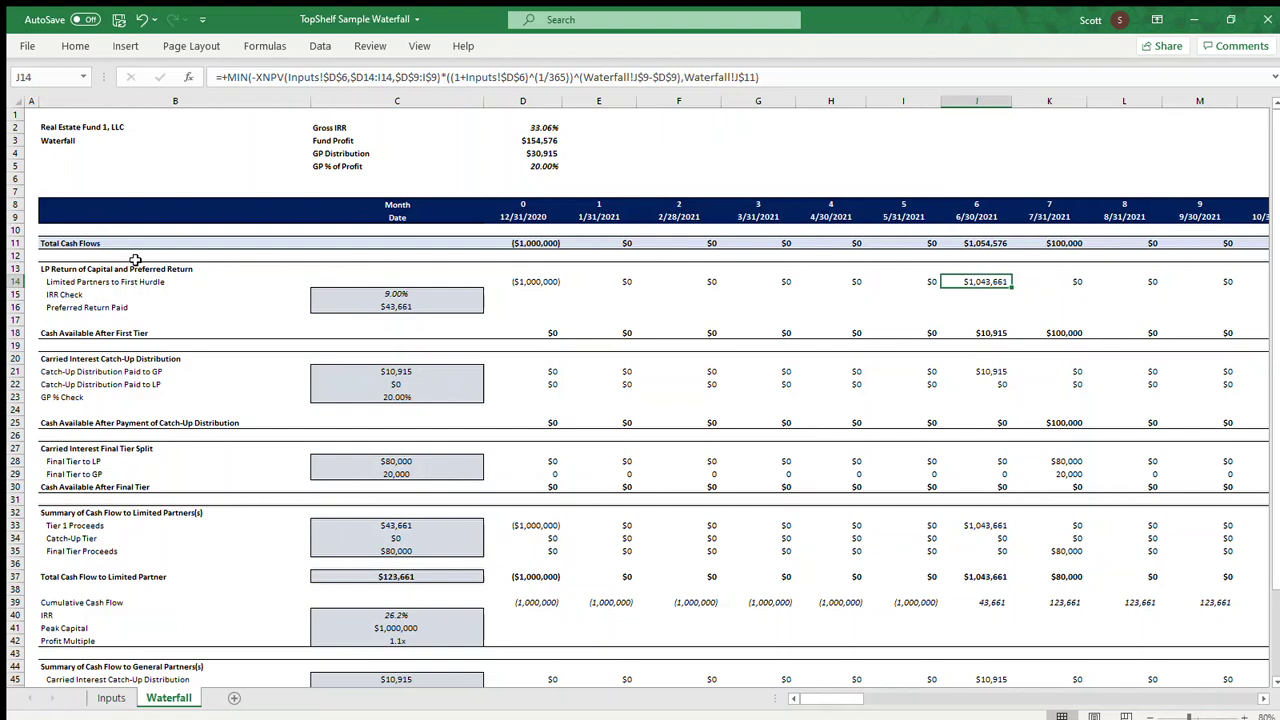
Inspect the first-hurdle formulas along row 14 and the IRR Check value.
{"action": "key", "text": "Left"}
{"action": "key", "text": "ctrl+Left"}
{"action": "key", "text": "Left"}
{"action": "key", "text": "Down"}
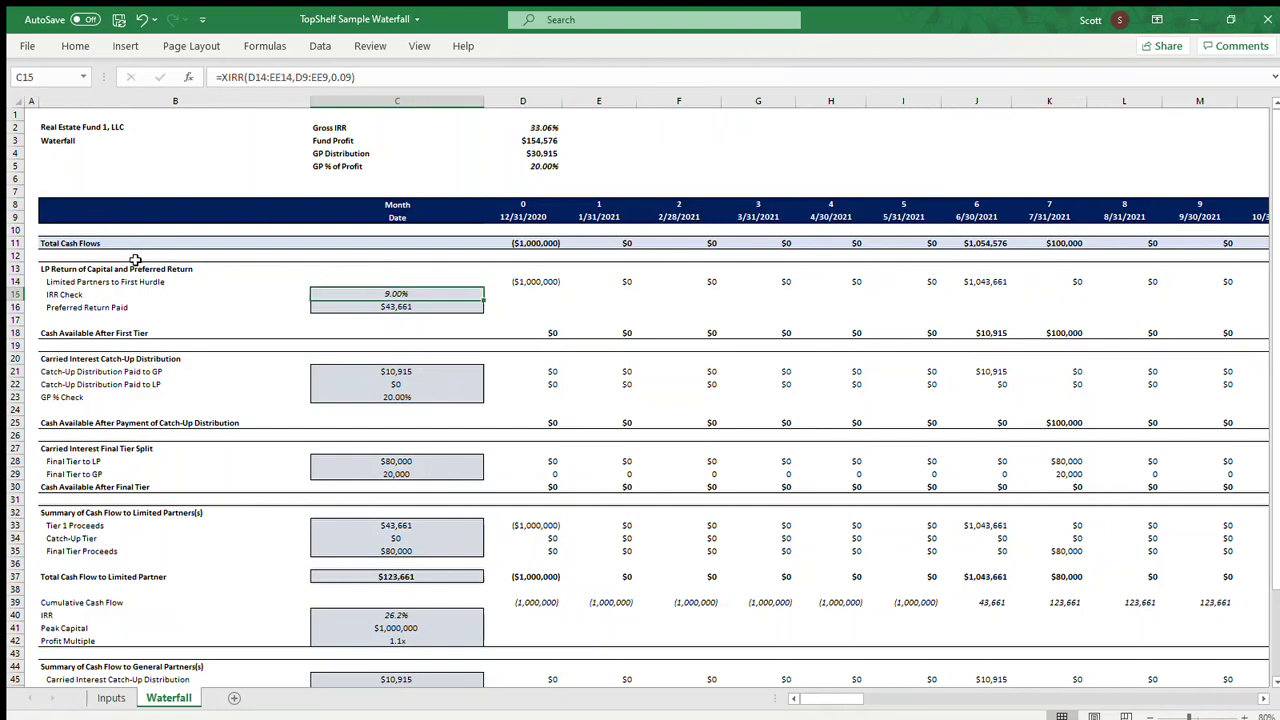
{"action": "key", "text": "Right"}
{"action": "key", "text": "Up"}
{"action": "key", "text": "Left"}
{"action": "key", "text": "Right"}
{"action": "key", "text": "Right"}
{"action": "key", "text": "Right"}
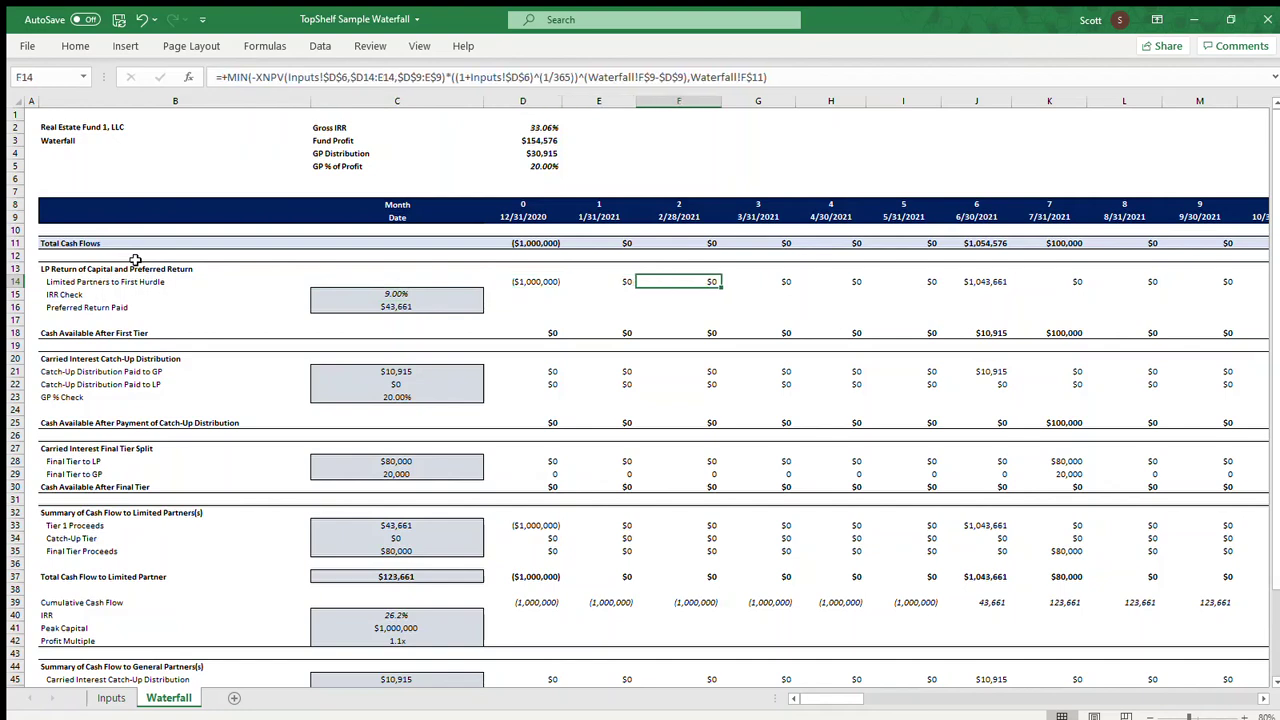
{"action": "key", "text": "Right"}
{"action": "key", "text": "Down"}
{"action": "key", "text": "Left"}
{"action": "key", "text": "Left"}
{"action": "key", "text": "Left"}
{"action": "key", "text": "Left"}
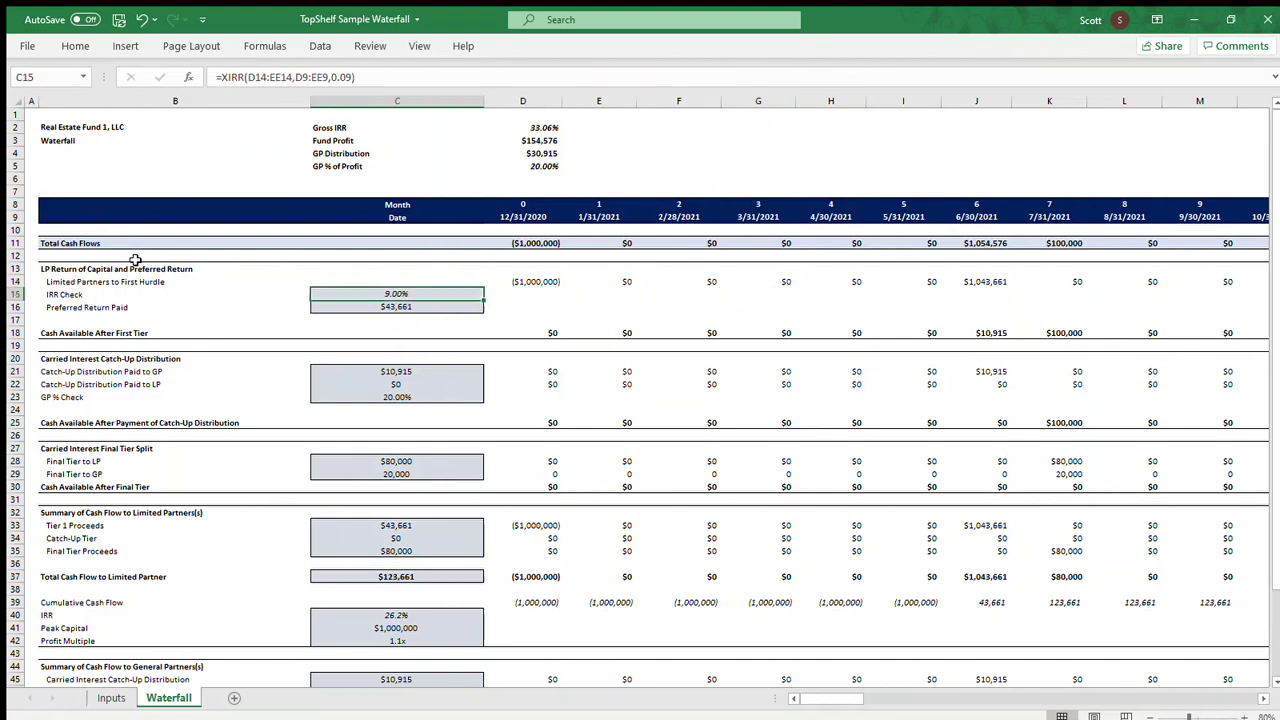
Try an edit to the IRR Check formula, leaving it unchanged at 9.00%.
{"action": "key", "text": "F2"}
{"action": "key", "text": "BackSpace"}
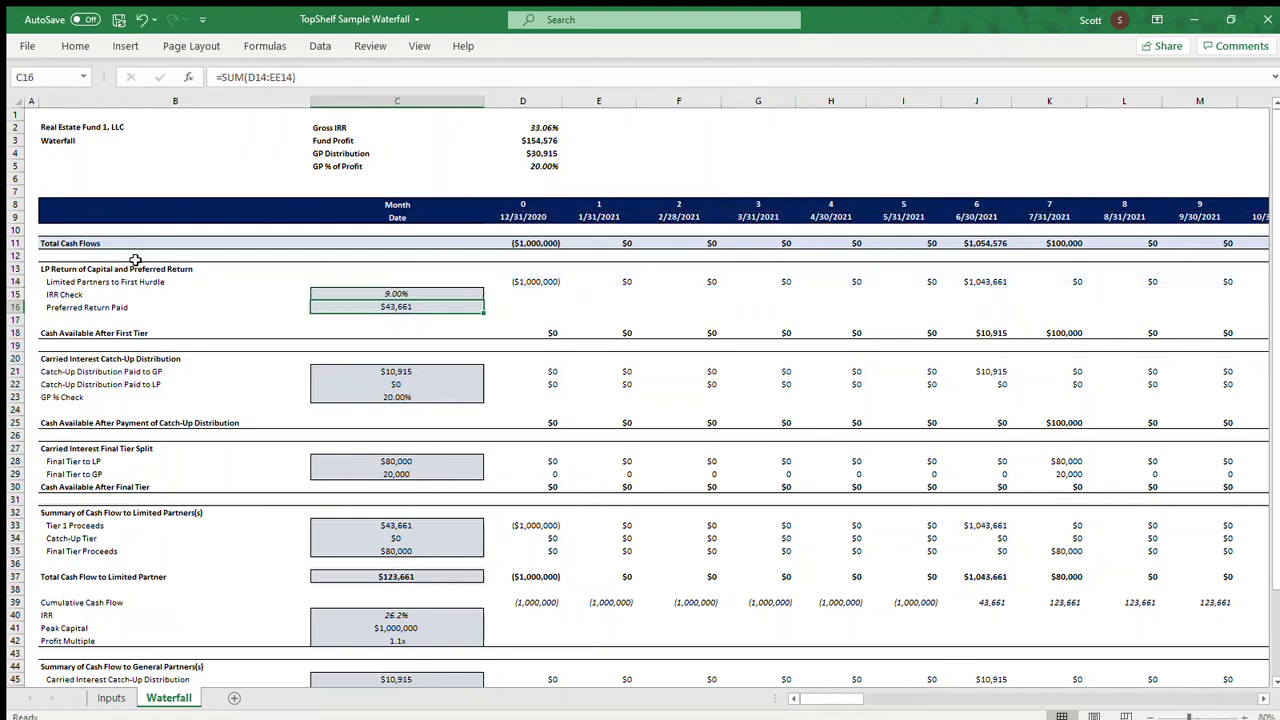
{"action": "type", "text": ")"}
{"action": "key", "text": "Return"}
{"action": "key", "text": "Up"}
{"action": "key", "text": "F2"}
{"action": "key", "text": "Return"}
{"action": "key", "text": "Up"}
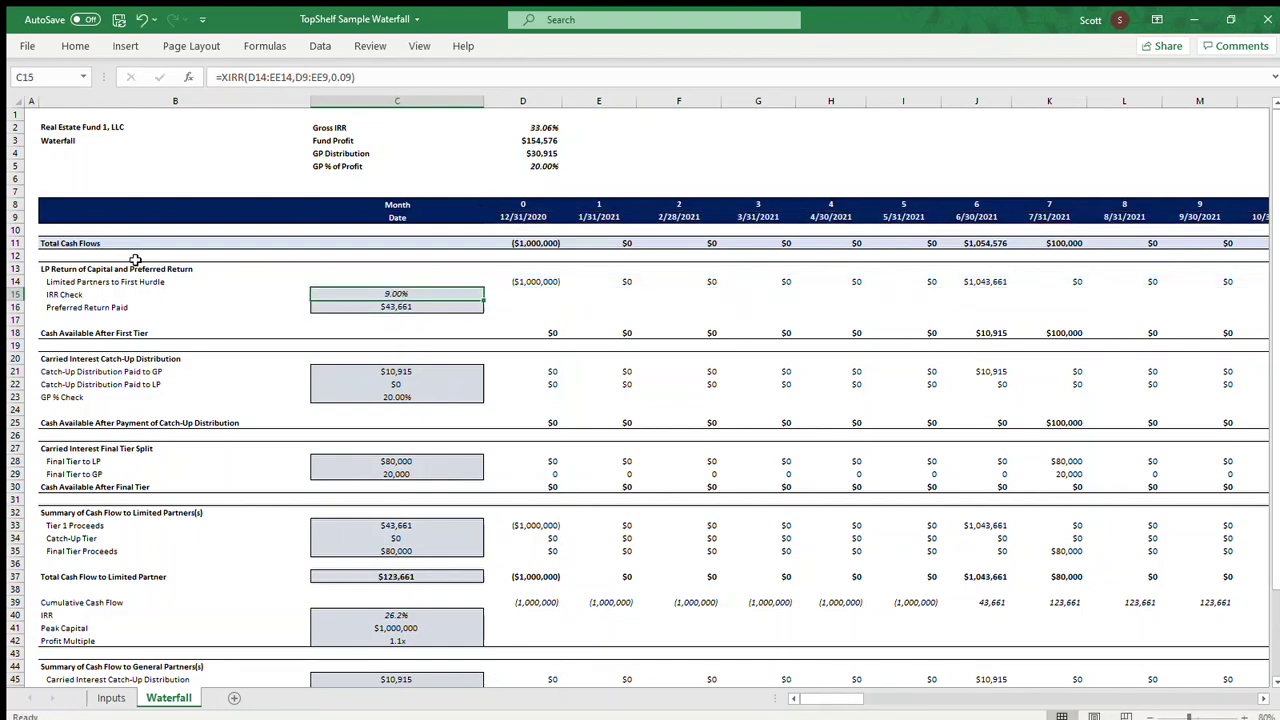
Inspect the J18 cash-after-first-tier formula and the row 21 catch-up formulas, including J21.
{"action": "key", "text": "Right"}
{"action": "key", "text": "Down"}
{"action": "key", "text": "Down"}
{"action": "key", "text": "Down"}
{"action": "key", "text": "Down"}
{"action": "key", "text": "Down"}
{"action": "key", "text": "Down"}
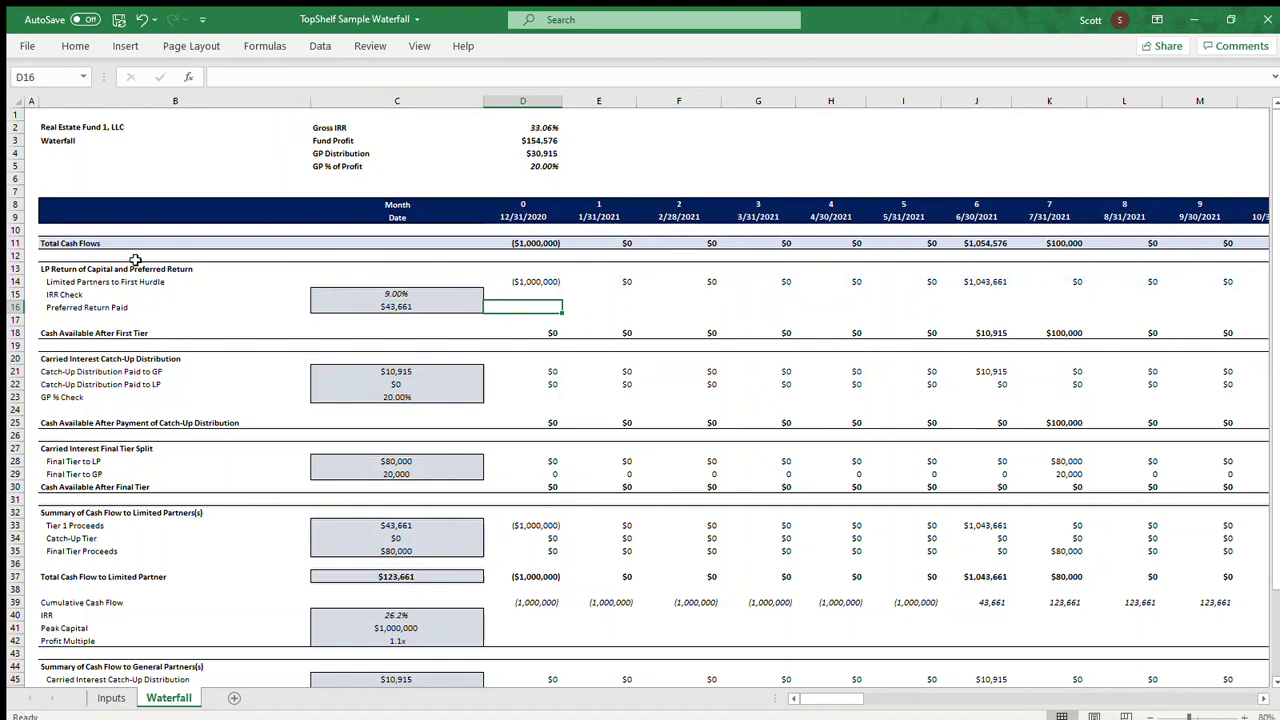
{"action": "key", "text": "Right"}
{"action": "key", "text": "Right"}
{"action": "key", "text": "Right"}
{"action": "key", "text": "Right"}
{"action": "key", "text": "Right"}
{"action": "key", "text": "Right"}
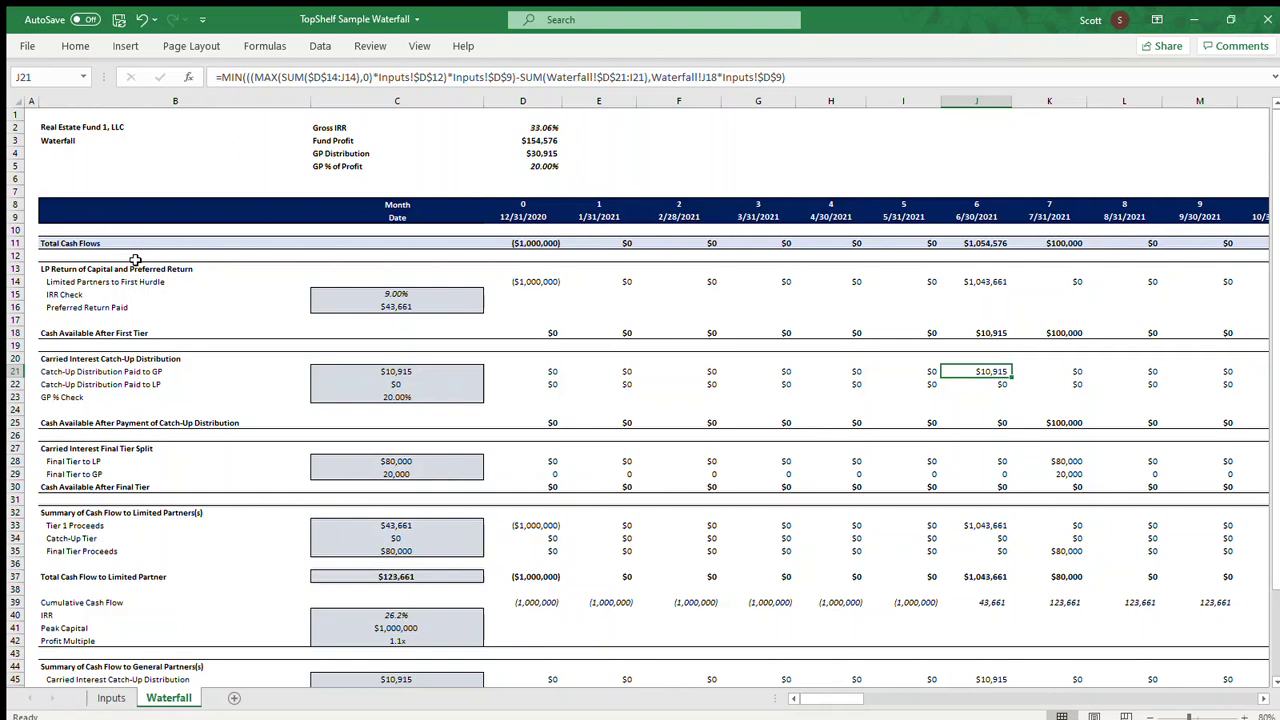
{"action": "key", "text": "Up"}
{"action": "key", "text": "Up"}
{"action": "key", "text": "Up"}
{"action": "key", "text": "F2"}
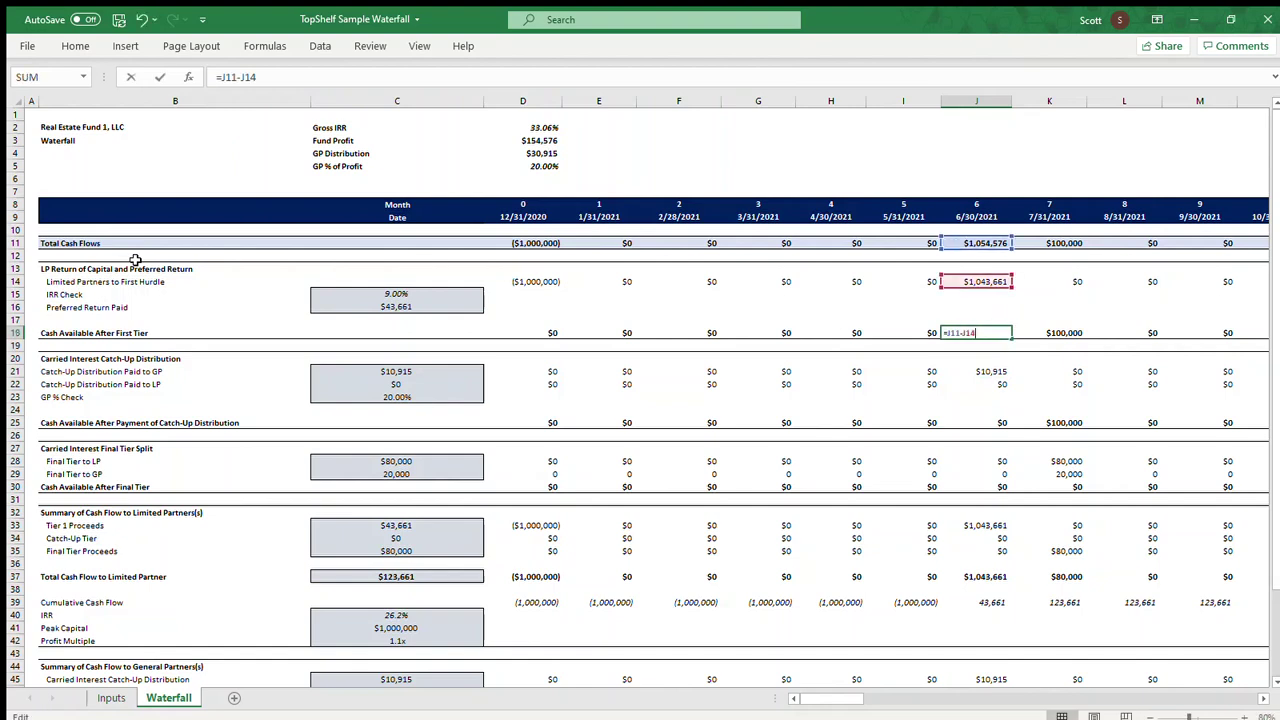
{"action": "key", "text": "Escape"}
{"action": "key", "text": "Down"}
{"action": "key", "text": "Down"}
{"action": "key", "text": "Down"}
{"action": "key", "text": "F2"}
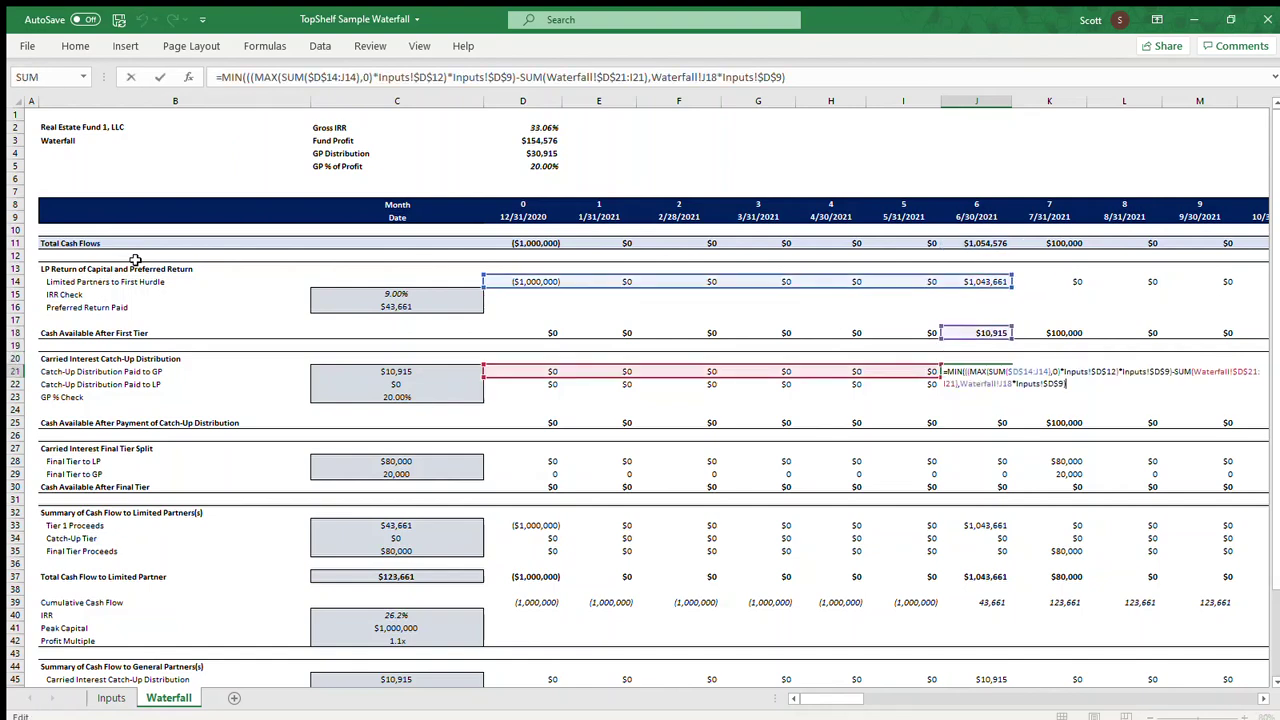
{"action": "key", "text": "Escape"}
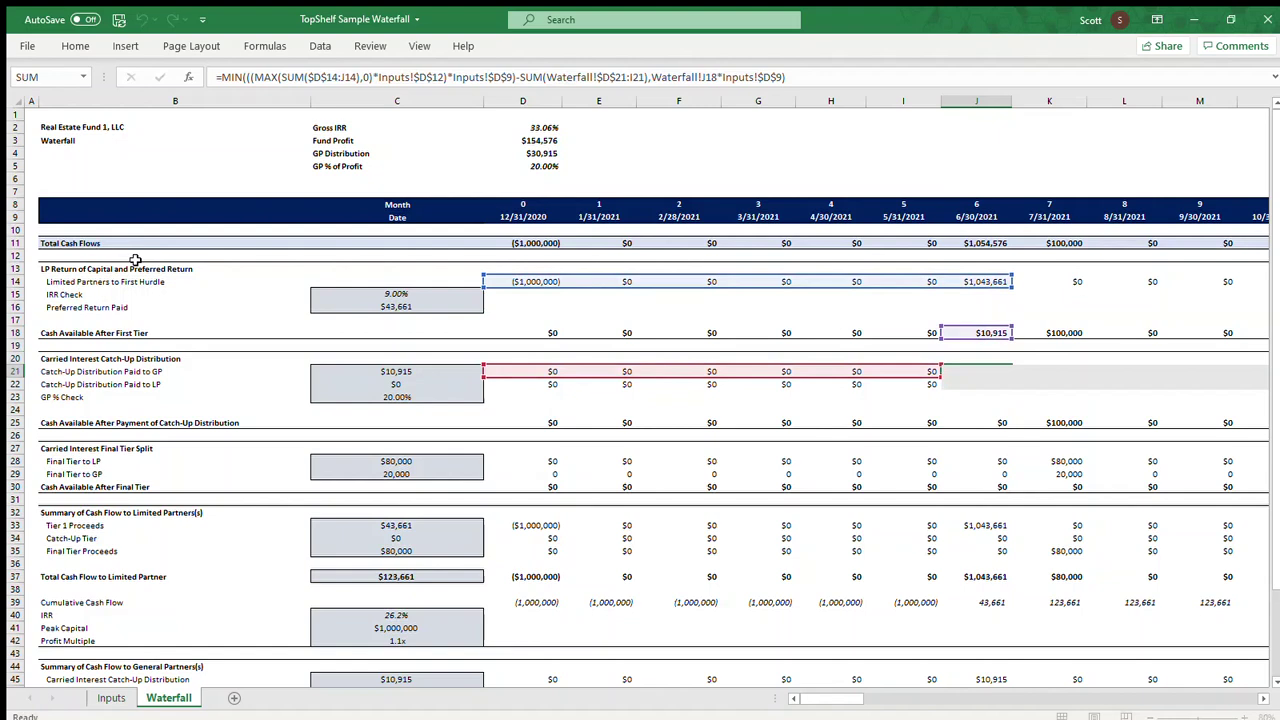
{"action": "key", "text": "F2"}
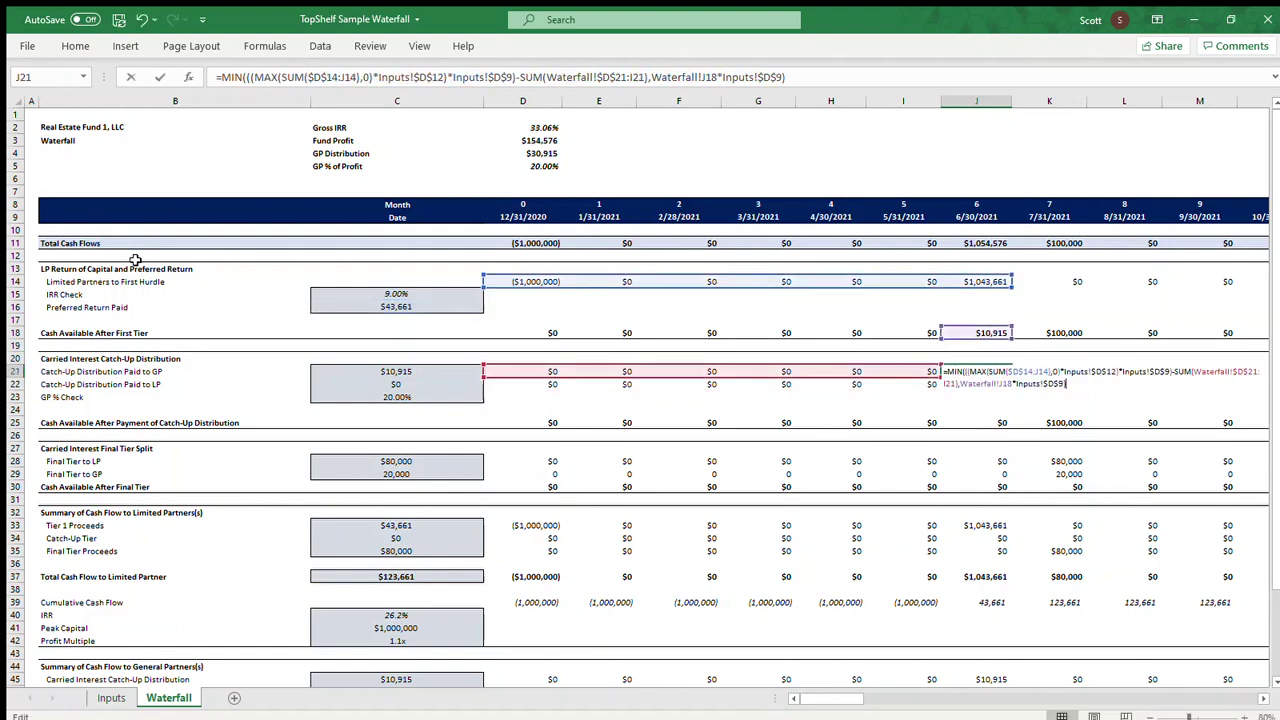
{"action": "key", "text": "Escape"}
{"action": "key", "text": "Left"}
{"action": "key", "text": "Left"}
{"action": "key", "text": "Left"}
{"action": "key", "text": "Left"}
{"action": "key", "text": "Left"}
{"action": "key", "text": "Left"}
{"action": "key", "text": "Left"}
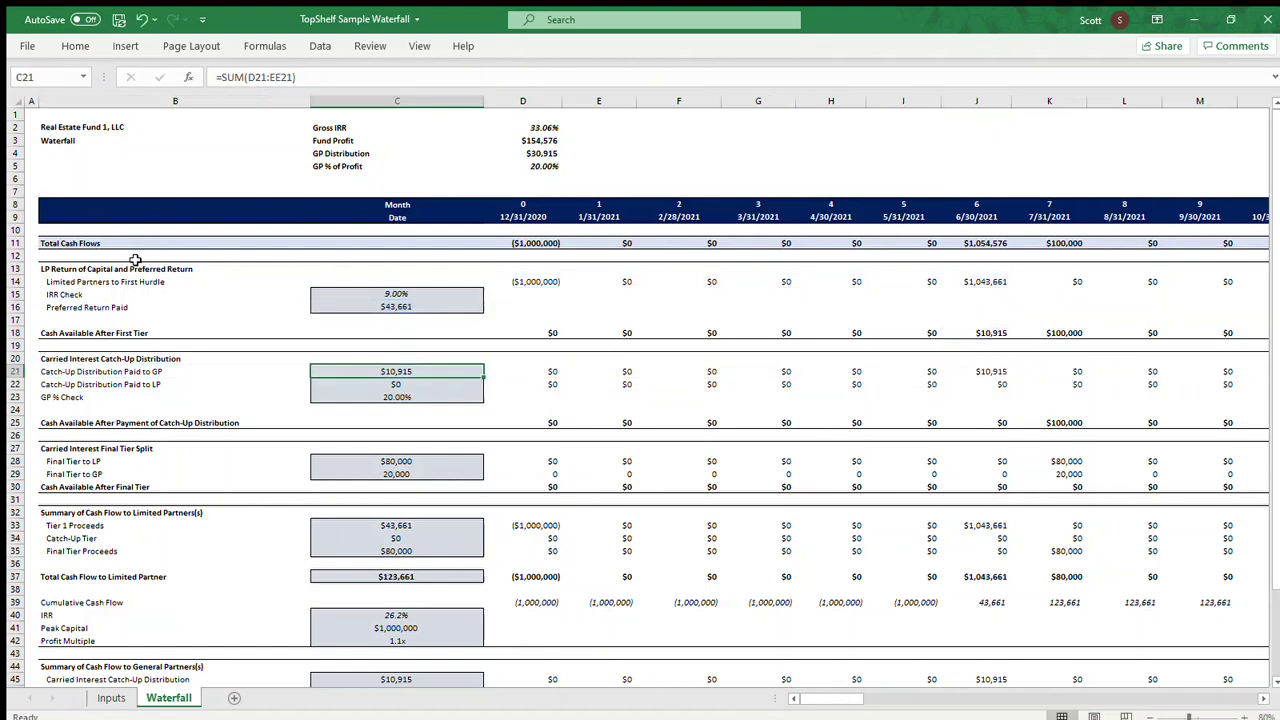
{"action": "key", "text": "Right"}
{"action": "key", "text": "Right"}
{"action": "key", "text": "Left"}
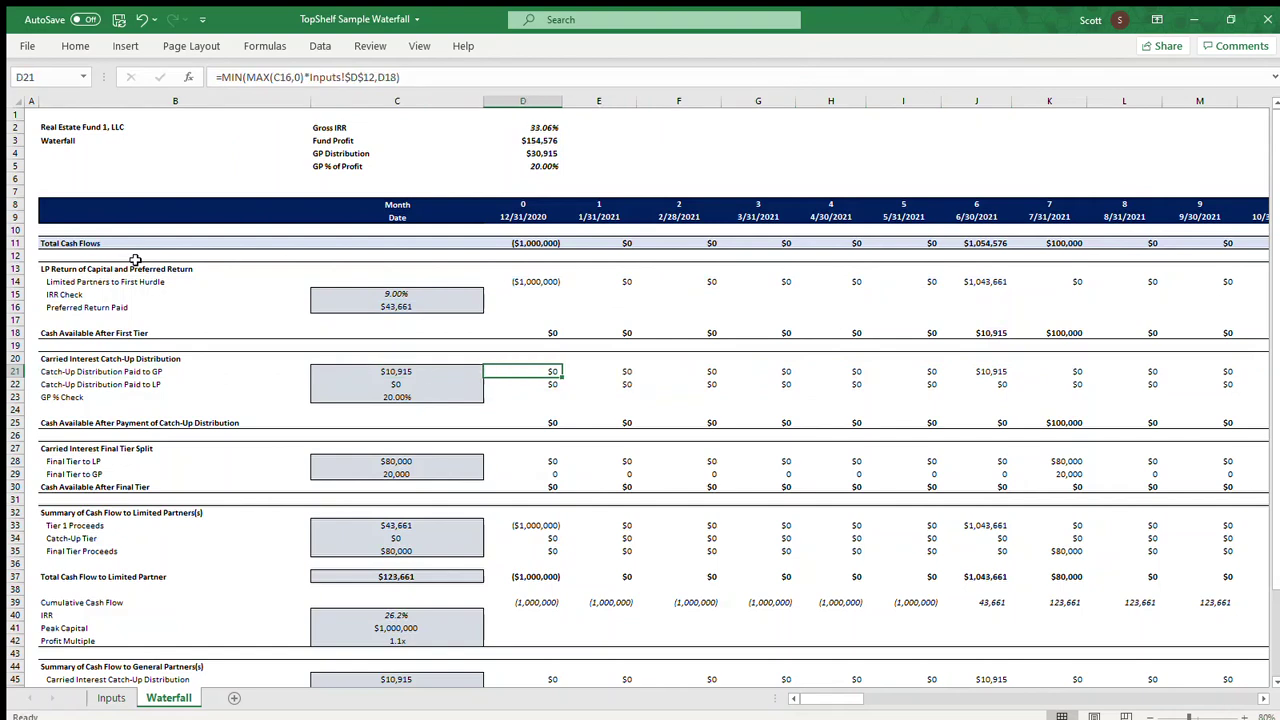
Inspect the GP % Check formula's references without changing it.
{"action": "key", "text": "Left"}
{"action": "key", "text": "Down"}
{"action": "key", "text": "Down"}
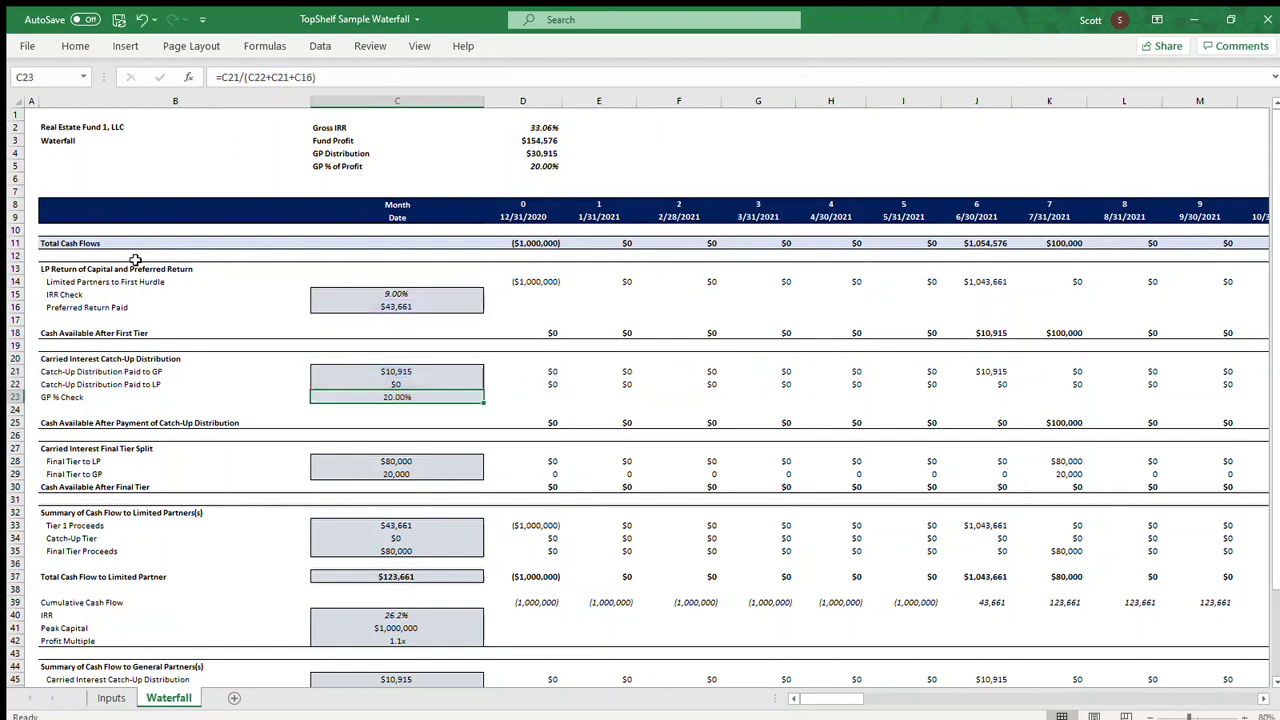
{"action": "key", "text": "F2"}
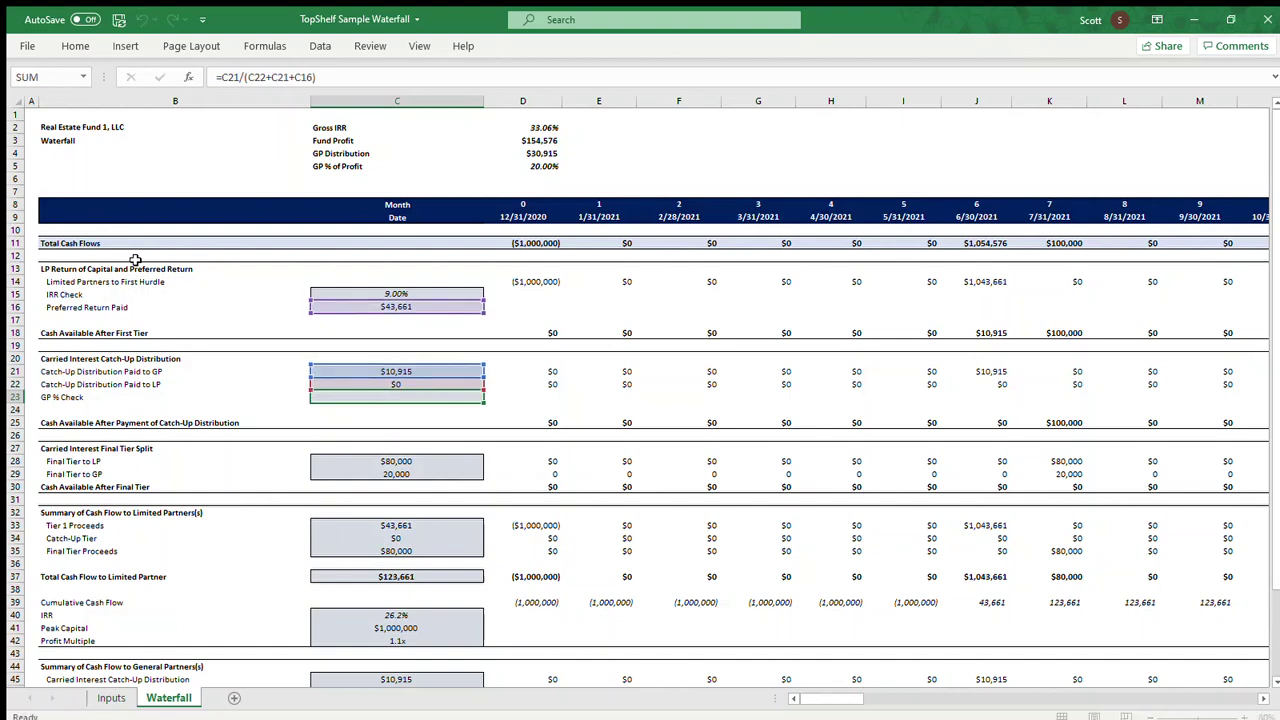
{"action": "key", "text": "Return"}
Review column J's final tier rows and the J11 and month 7 total cash flows.
{"action": "key", "text": "Right"}
{"action": "key", "text": "Right"}
{"action": "key", "text": "Right"}
{"action": "key", "text": "Right"}
{"action": "key", "text": "Right"}
{"action": "key", "text": "Right"}
{"action": "key", "text": "Down"}
{"action": "key", "text": "Right"}
{"action": "key", "text": "Down"}
{"action": "key", "text": "Down"}
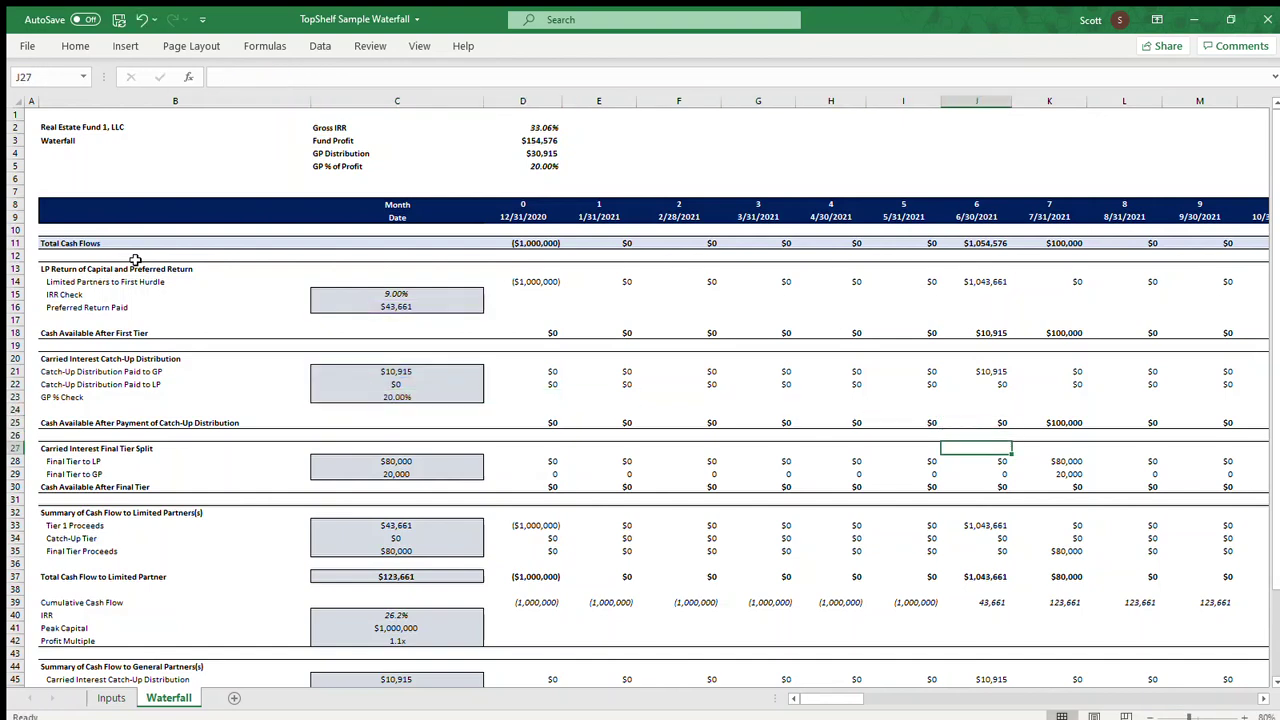
{"action": "key", "text": "Down"}
{"action": "key", "text": "Down"}
{"action": "key", "text": "Up"}
{"action": "key", "text": "Down"}
{"action": "key", "text": "Up"}
{"action": "key", "text": "Up"}
{"action": "key", "text": "Up"}
{"action": "key", "text": "Up"}
{"action": "key", "text": "Up"}
{"action": "key", "text": "Up"}
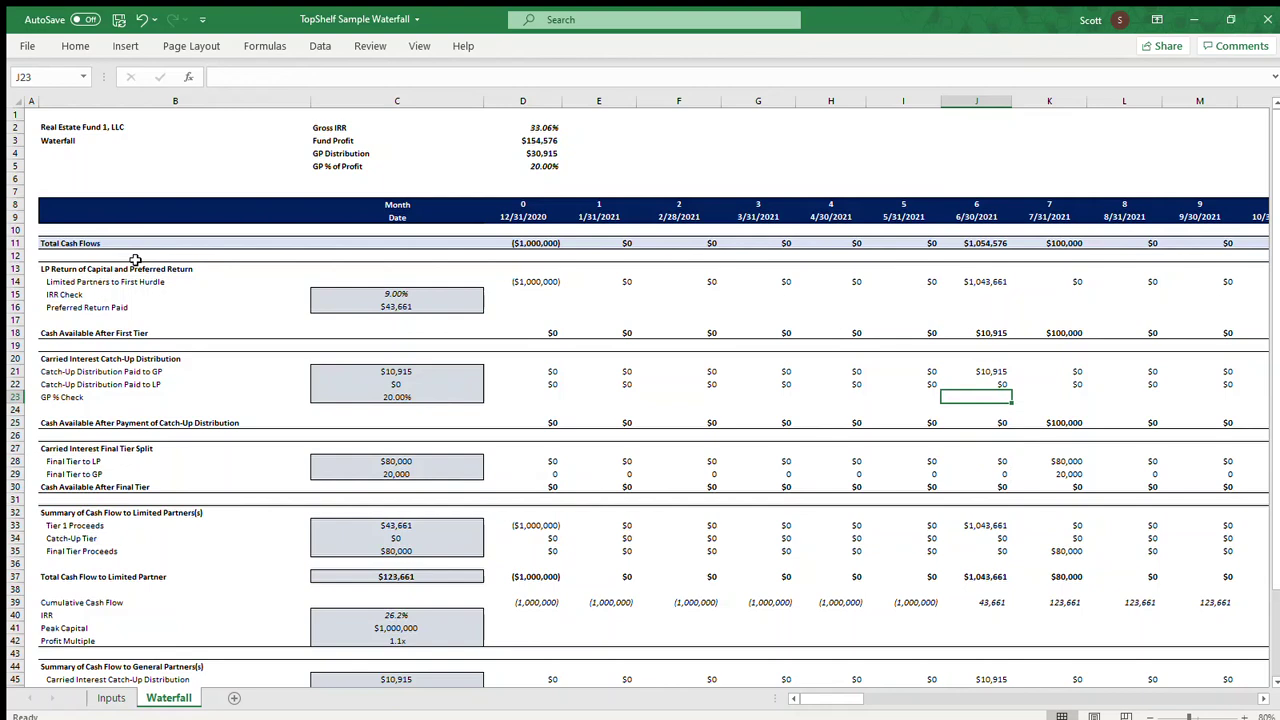
{"action": "key", "text": "Down"}
{"action": "key", "text": "Down"}
{"action": "key", "text": "Down"}
{"action": "key", "text": "Down"}
{"action": "key", "text": "Down"}
{"action": "key", "text": "Up"}
{"action": "key", "text": "Up"}
{"action": "key", "text": "Up"}
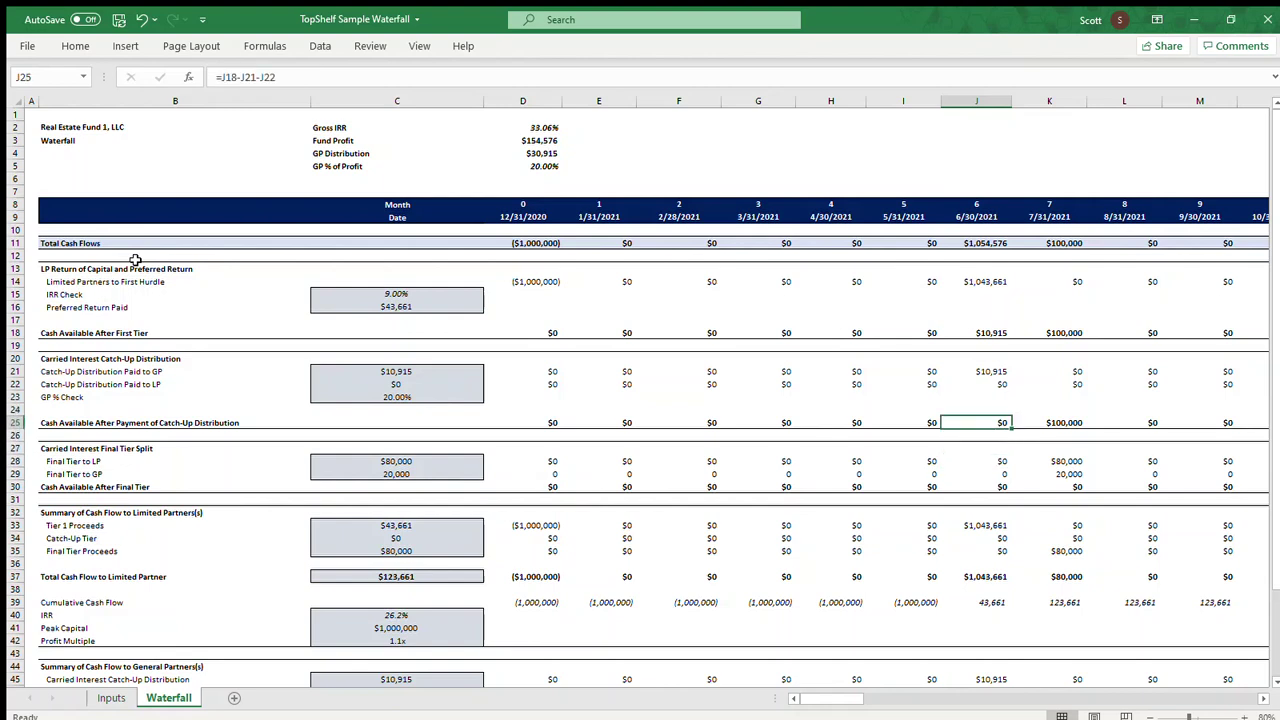
{"action": "key", "text": "Up"}
{"action": "key", "text": "Up"}
{"action": "key", "text": "Up"}
{"action": "key", "text": "Up"}
{"action": "key", "text": "Up"}
{"action": "key", "text": "Up"}
{"action": "key", "text": "Up"}
{"action": "key", "text": "Up"}
{"action": "key", "text": "Up"}
{"action": "key", "text": "Up"}
{"action": "key", "text": "Up"}
{"action": "key", "text": "Up"}
{"action": "key", "text": "Up"}
{"action": "key", "text": "Up"}
{"action": "key", "text": "Right"}
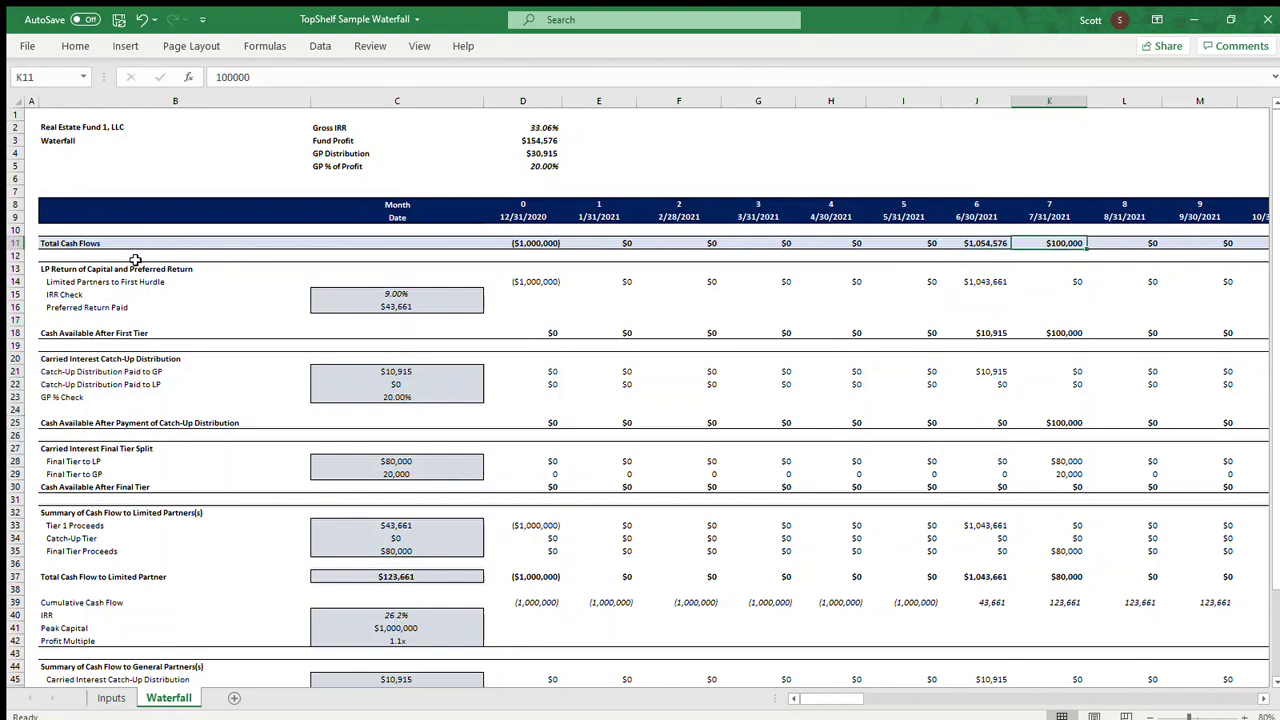
Compare the Final Tier to LP and Final Tier to GP formulas in column J, unchanged.
{"action": "key", "text": "Down"}
{"action": "key", "text": "Down"}
{"action": "key", "text": "Down"}
{"action": "key", "text": "Down"}
{"action": "key", "text": "Down"}
{"action": "key", "text": "Down"}
{"action": "key", "text": "Down"}
{"action": "key", "text": "Down"}
{"action": "key", "text": "Down"}
{"action": "key", "text": "Down"}
{"action": "key", "text": "Down"}
{"action": "key", "text": "Down"}
{"action": "key", "text": "Down"}
{"action": "key", "text": "Down"}
{"action": "key", "text": "Down"}
{"action": "key", "text": "Down"}
{"action": "key", "text": "Down"}
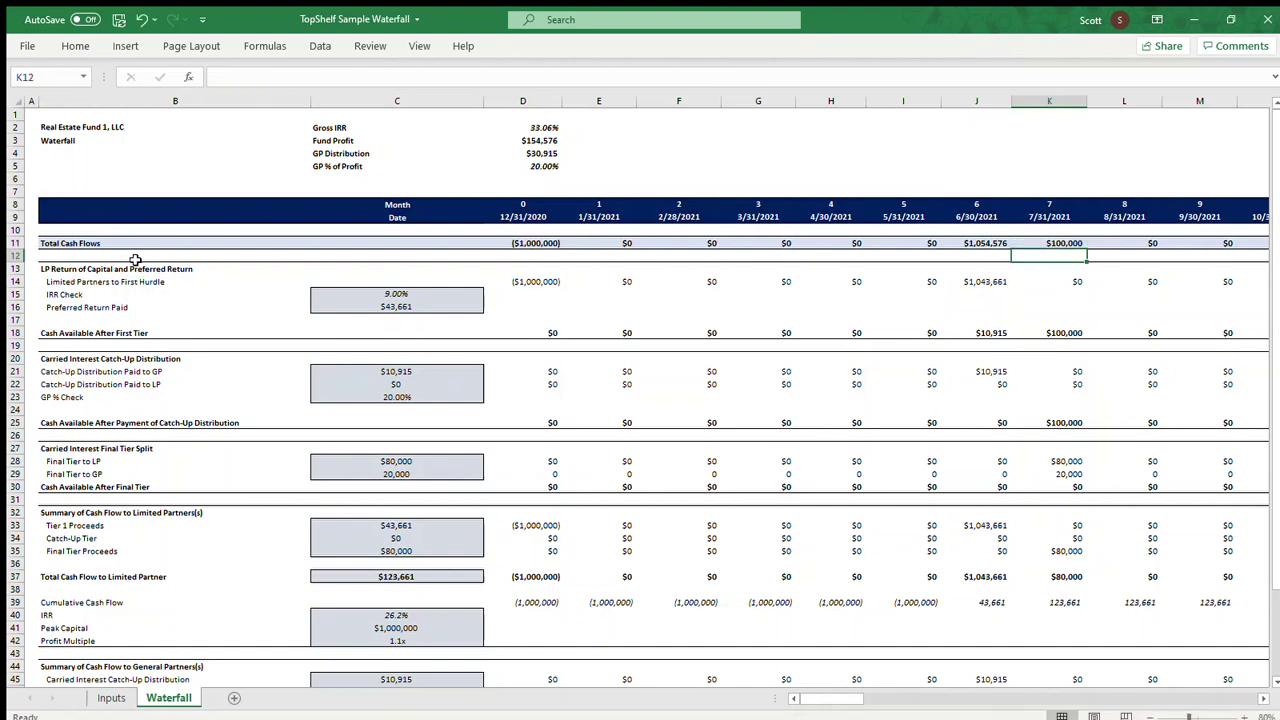
{"action": "key", "text": "F2"}
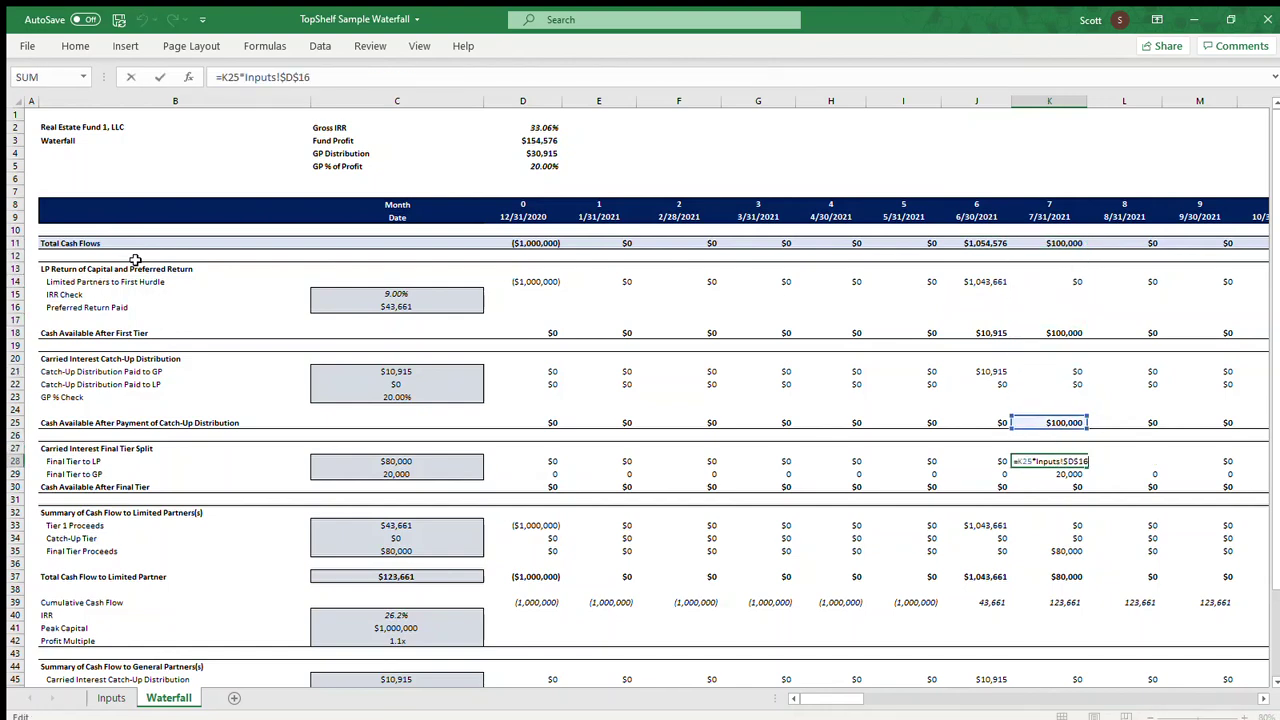
{"action": "key", "text": "Escape"}
{"action": "key", "text": "F2"}
{"action": "key", "text": "Return"}
{"action": "key", "text": "F2"}
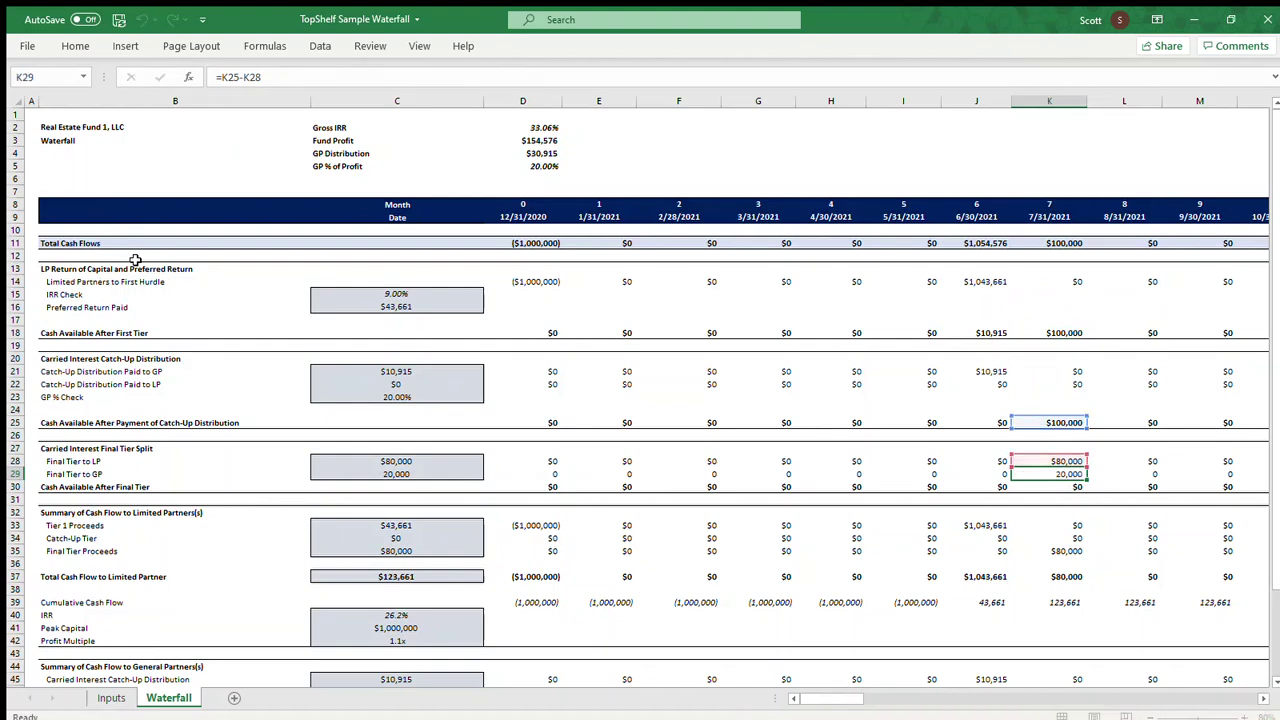
{"action": "key", "text": "Escape"}
{"action": "key", "text": "Up"}
{"action": "key", "text": "F2"}
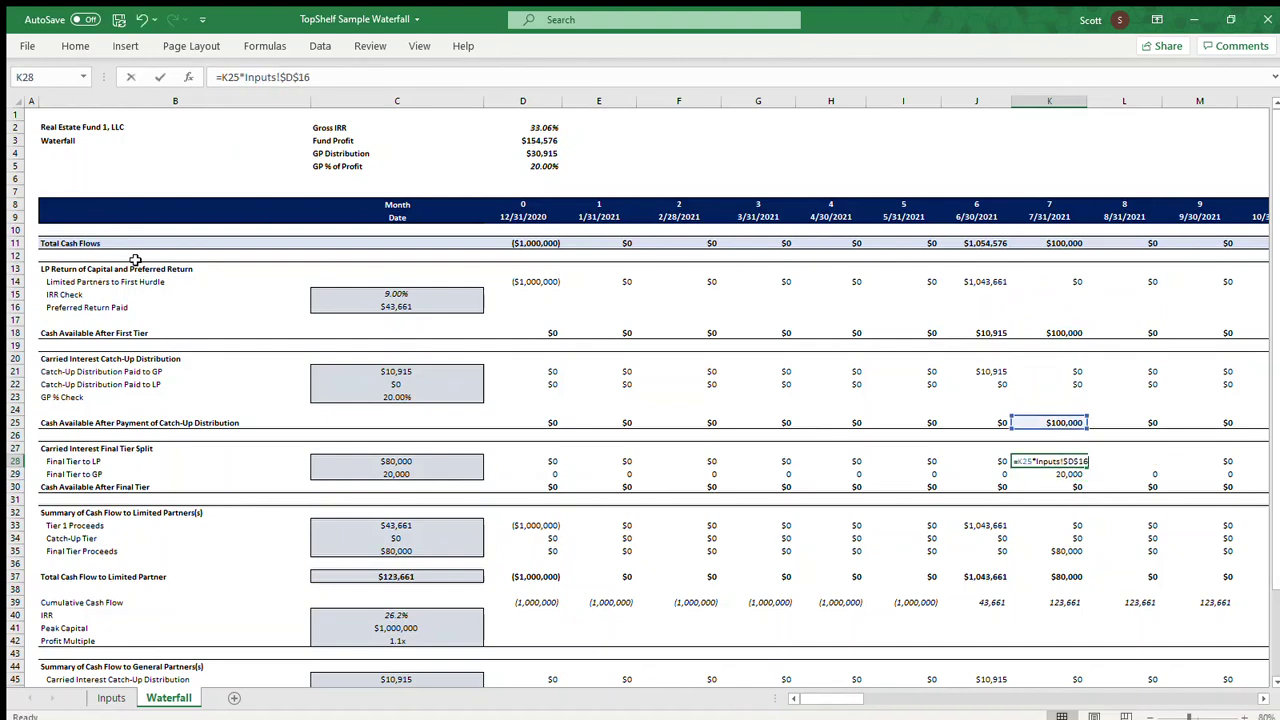
{"action": "key", "text": "Return"}
{"action": "key", "text": "F2"}
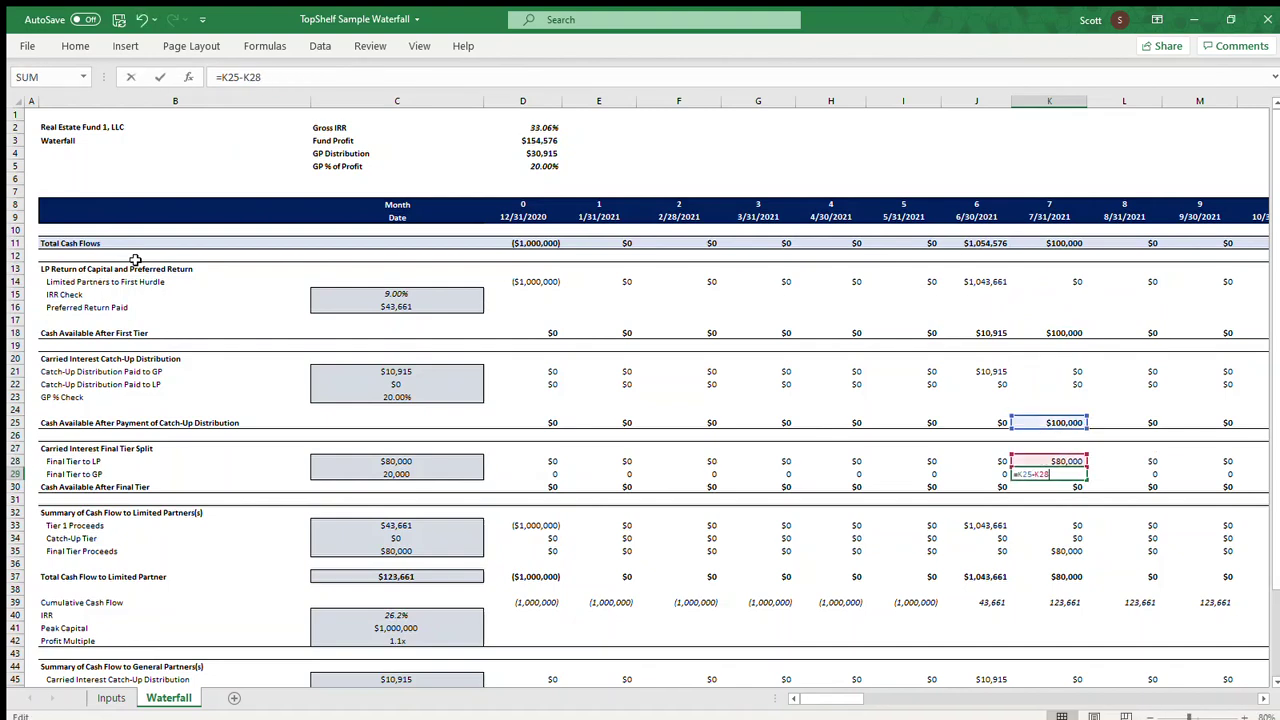
{"action": "key", "text": "Escape"}
{"action": "key", "text": "Up"}
Inspect the K29 Final Tier to GP formula in column K without editing.
{"action": "key", "text": "Escape"}
{"action": "key", "text": "F2"}
{"action": "key", "text": "Escape"}
{"action": "key", "text": "Left"}
{"action": "key", "text": "Up"}
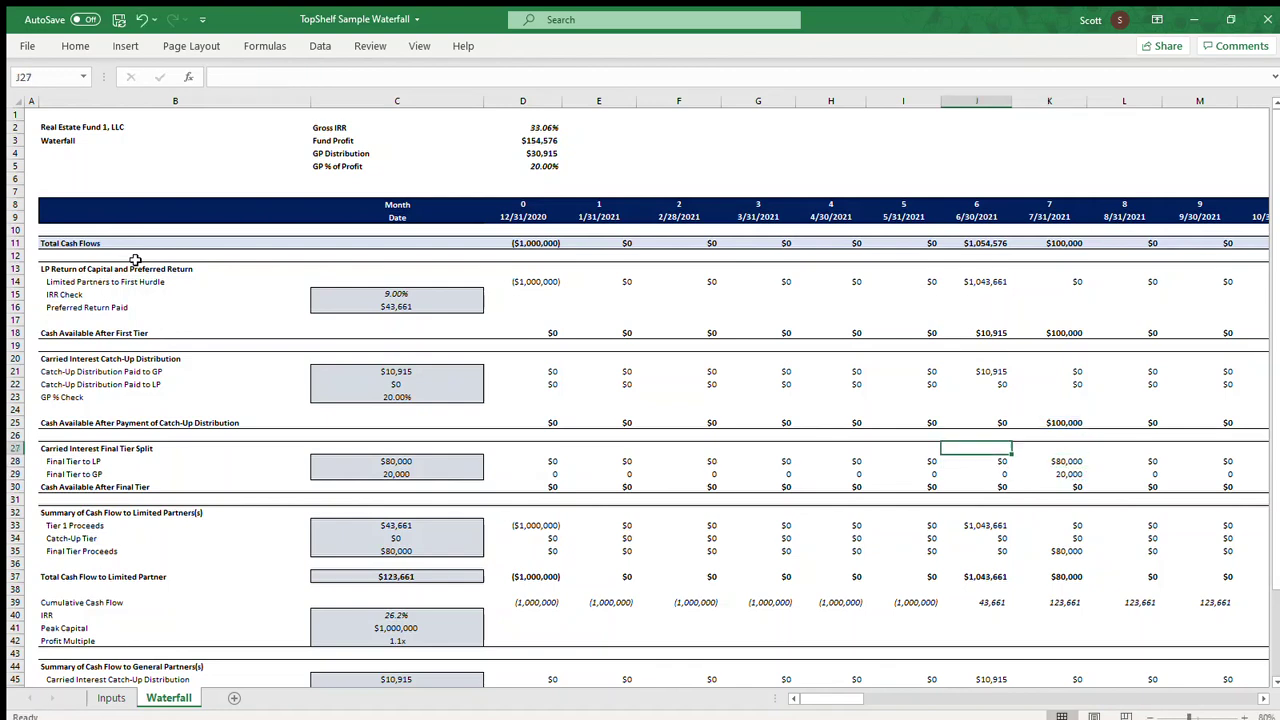
{"action": "key", "text": "Up"}
{"action": "key", "text": "Up"}
{"action": "key", "text": "Up"}
{"action": "key", "text": "Up"}
{"action": "key", "text": "Up"}
{"action": "key", "text": "Up"}
{"action": "key", "text": "Up"}
{"action": "key", "text": "Up"}
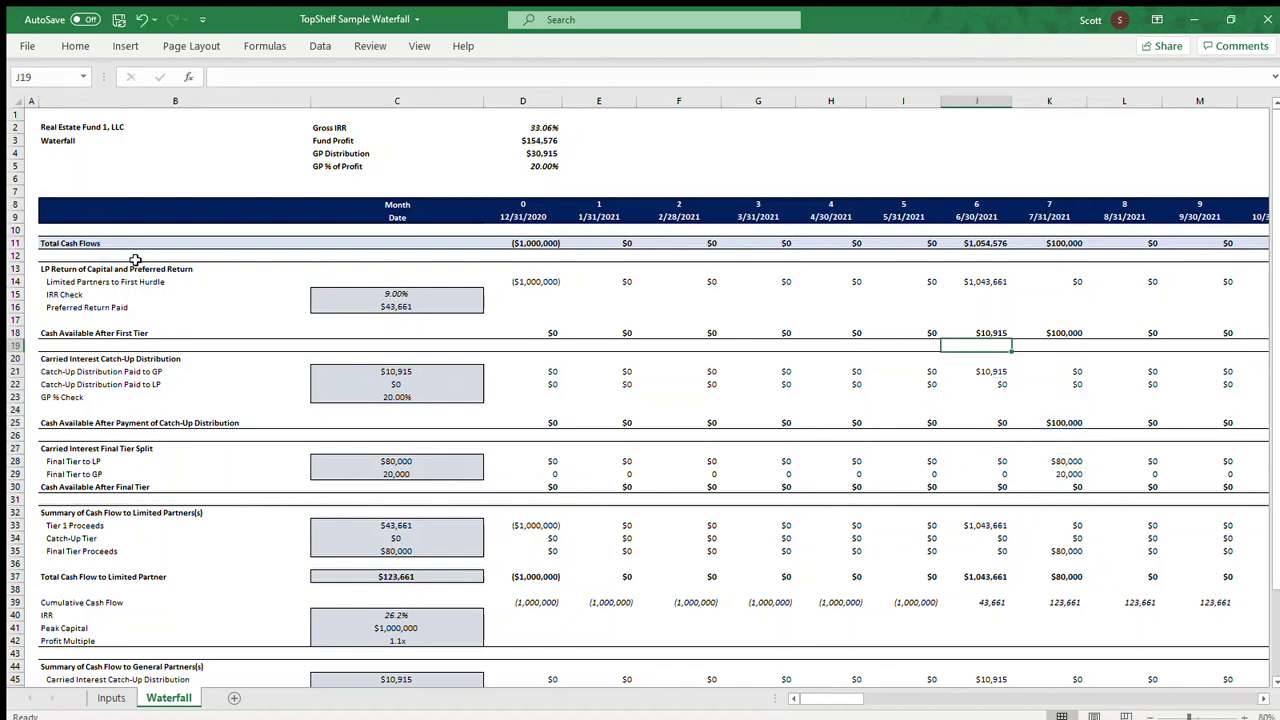
{"action": "key", "text": "Up"}
{"action": "key", "text": "Right"}
{"action": "key", "text": "Down"}
{"action": "key", "text": "Down"}
{"action": "key", "text": "Down"}
{"action": "key", "text": "Down"}
{"action": "key", "text": "Down"}
{"action": "key", "text": "Down"}
{"action": "key", "text": "Down"}
{"action": "key", "text": "Down"}
{"action": "key", "text": "Down"}
{"action": "key", "text": "Down"}
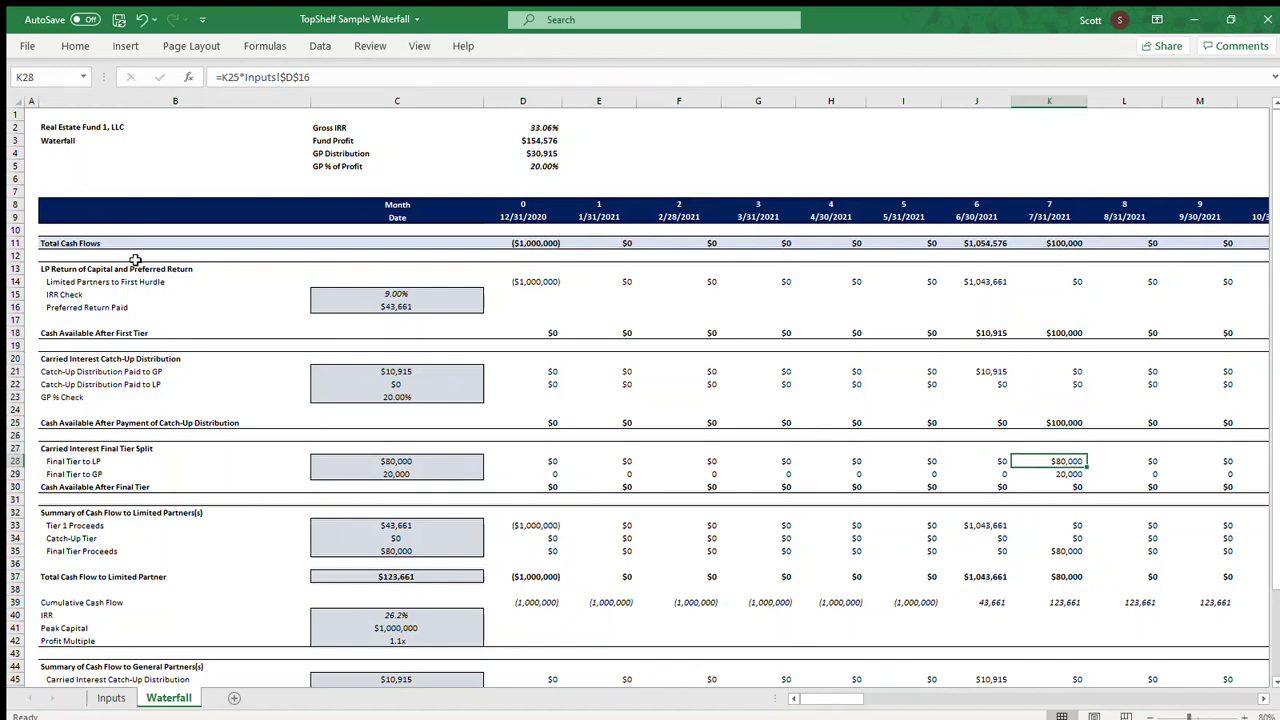
{"action": "key", "text": "Down"}
{"action": "key", "text": "F2"}
{"action": "key", "text": "Escape"}
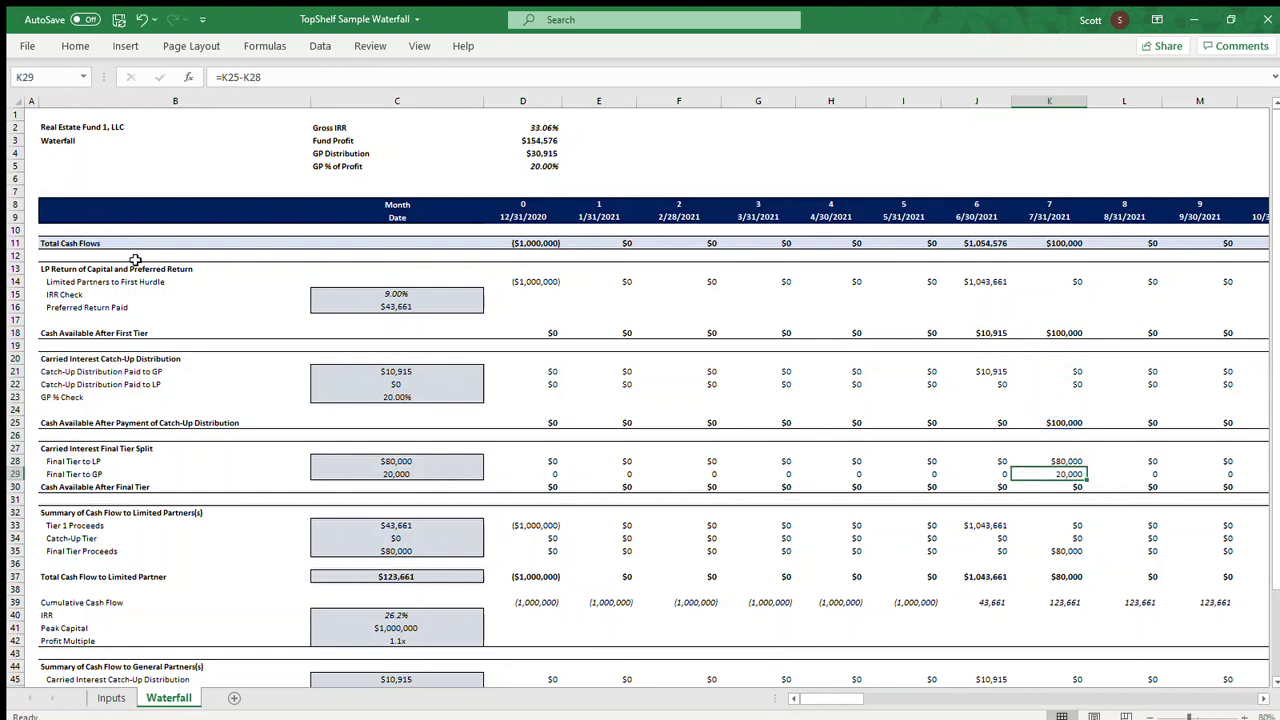
{"action": "key", "text": "Down"}
{"action": "key", "text": "Up"}
{"action": "key", "text": "Up"}
{"action": "key", "text": "Up"}
{"action": "key", "text": "Up"}
{"action": "key", "text": "Up"}
{"action": "key", "text": "Up"}
{"action": "key", "text": "Up"}
{"action": "key", "text": "Up"}
{"action": "key", "text": "Up"}
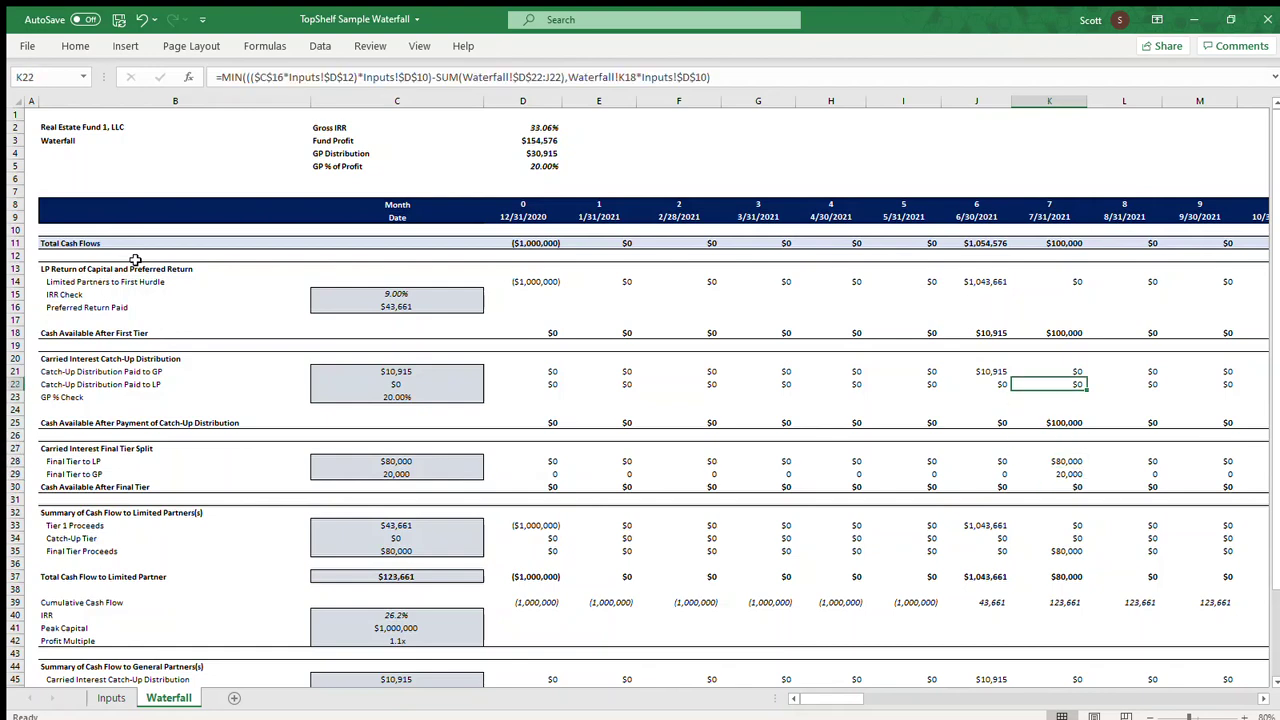
Check cash available after the final tier, the LP catch-up, and the GP carried interest total formula.
{"action": "key", "text": "Down"}
{"action": "key", "text": "Down"}
{"action": "key", "text": "Down"}
{"action": "key", "text": "Down"}
{"action": "key", "text": "Down"}
{"action": "key", "text": "Down"}
{"action": "key", "text": "Down"}
{"action": "key", "text": "Down"}
{"action": "key", "text": "Down"}
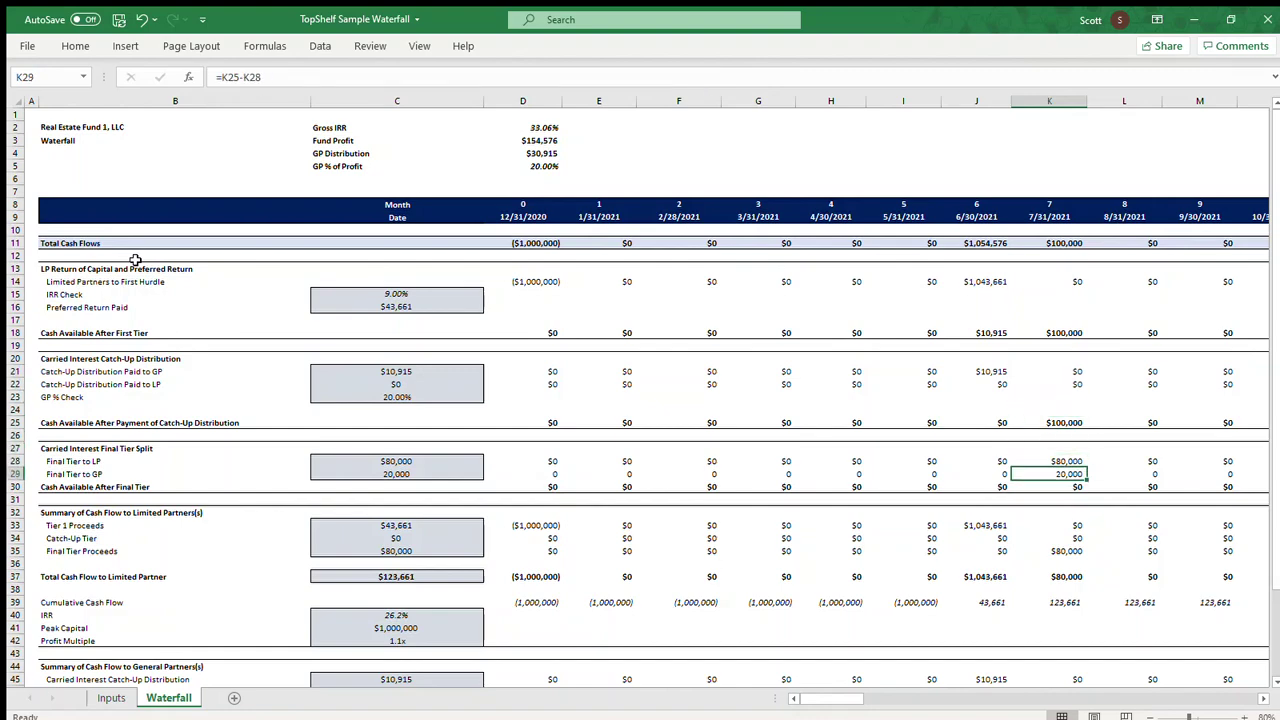
{"action": "key", "text": "Down"}
{"action": "key", "text": "Down"}
{"action": "key", "text": "Down"}
{"action": "key", "text": "Down"}
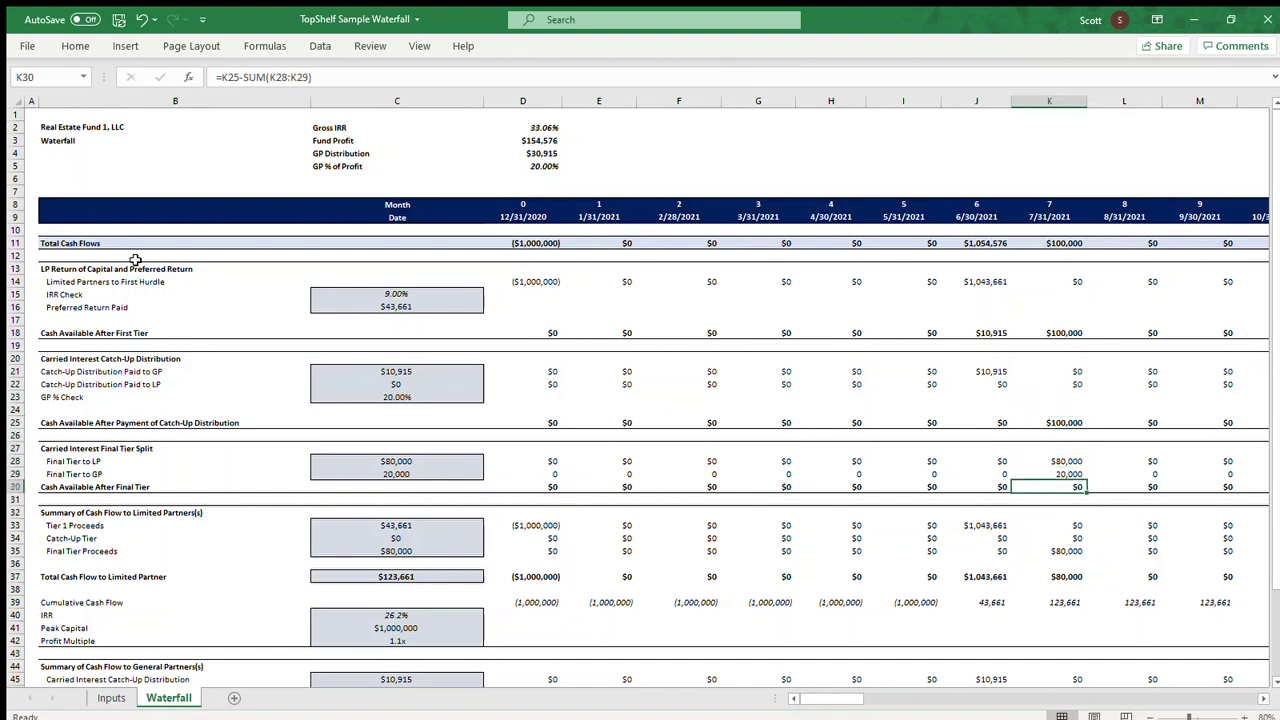
{"action": "key", "text": "Down"}
{"action": "key", "text": "Down"}
{"action": "key", "text": "Down"}
{"action": "key", "text": "Down"}
{"action": "key", "text": "Down"}
{"action": "key", "text": "Down"}
{"action": "key", "text": "Down"}
{"action": "key", "text": "Down"}
{"action": "key", "text": "Down"}
{"action": "key", "text": "Down"}
{"action": "key", "text": "Down"}
{"action": "key", "text": "Down"}
{"action": "key", "text": "Down"}
{"action": "key", "text": "Down"}
{"action": "key", "text": "Down"}
{"action": "key", "text": "Down"}
{"action": "key", "text": "Down"}
{"action": "key", "text": "Down"}
{"action": "key", "text": "Down"}
{"action": "key", "text": "Down"}
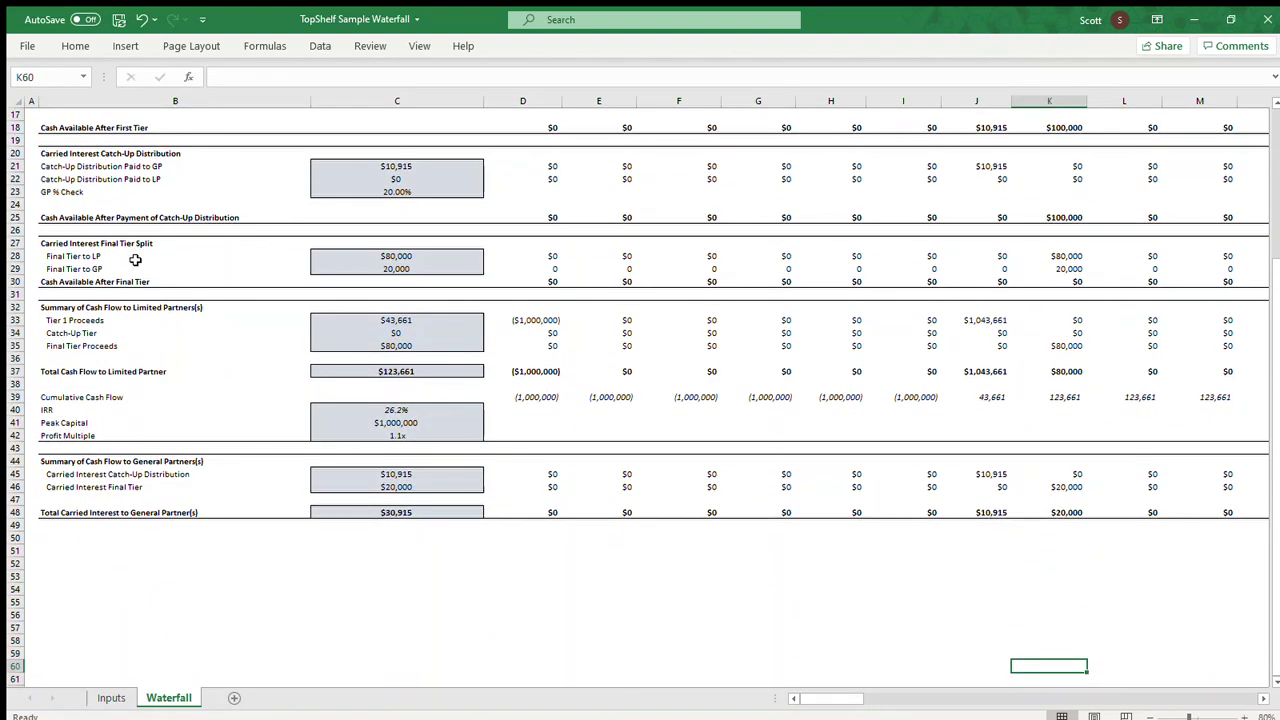
{"action": "key", "text": "Up"}
{"action": "key", "text": "Up"}
{"action": "key", "text": "Up"}
{"action": "key", "text": "Up"}
{"action": "key", "text": "Up"}
{"action": "key", "text": "Up"}
{"action": "key", "text": "Up"}
{"action": "key", "text": "Up"}
{"action": "key", "text": "Left"}
{"action": "key", "text": "Left"}
{"action": "key", "text": "Left"}
{"action": "key", "text": "Left"}
{"action": "key", "text": "Up"}
{"action": "key", "text": "Left"}
{"action": "key", "text": "Up"}
{"action": "key", "text": "Up"}
{"action": "key", "text": "Left"}
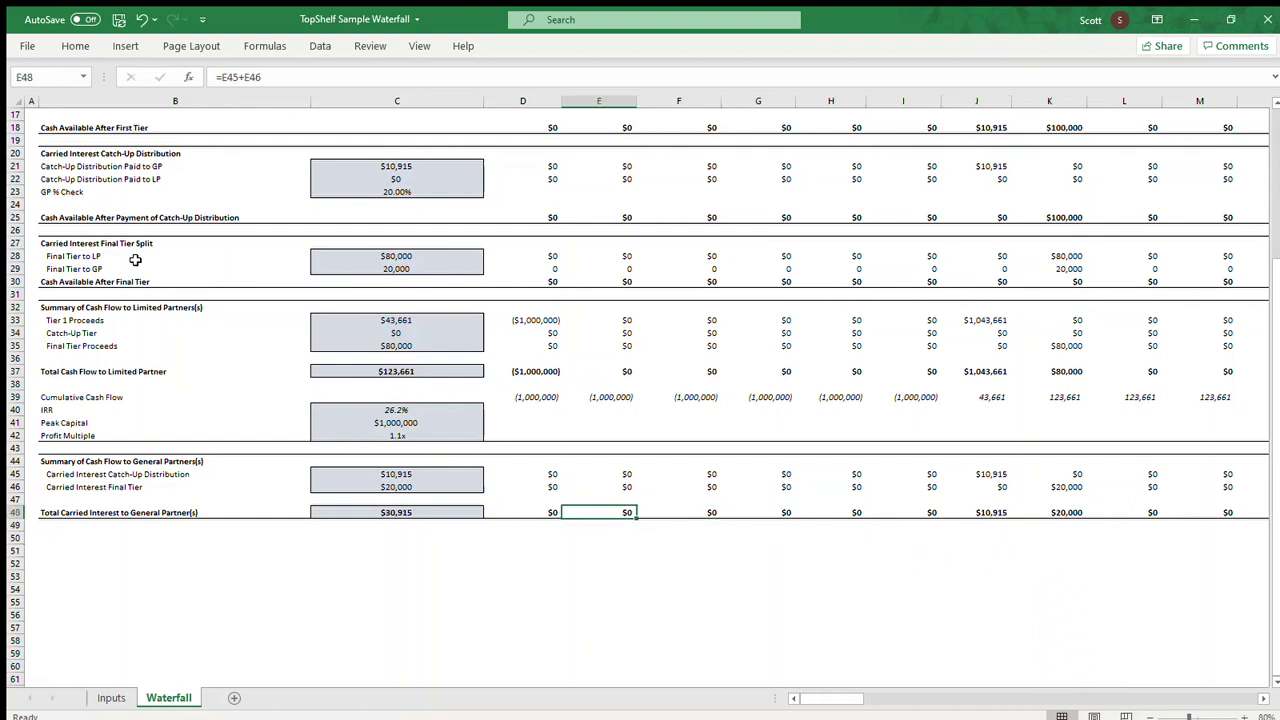
{"action": "key", "text": "Left"}
{"action": "key", "text": "F2"}
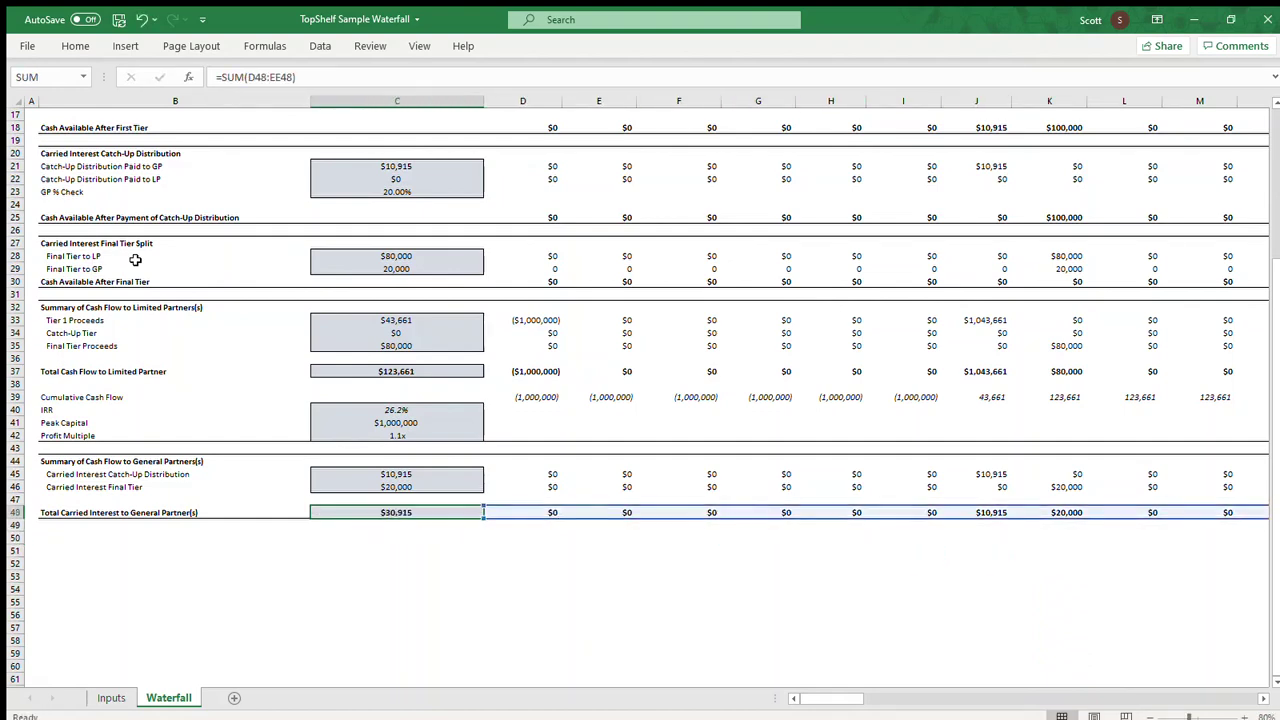
{"action": "key", "text": "ctrl+Return"}
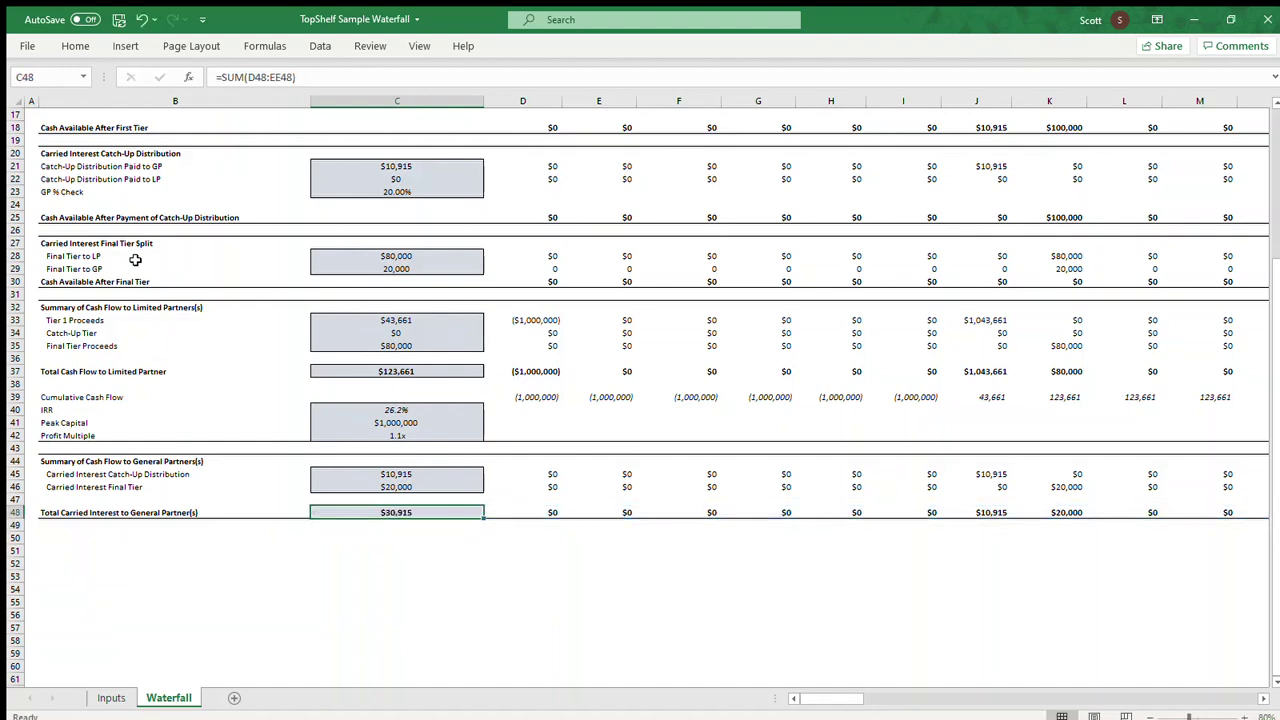
Review the top summary's GP Distribution, Fund Profit and GP % of Profit formulas.
{"action": "key", "text": "ctrl+Home"}
{"action": "key", "text": "Down"}
{"action": "key", "text": "Right"}
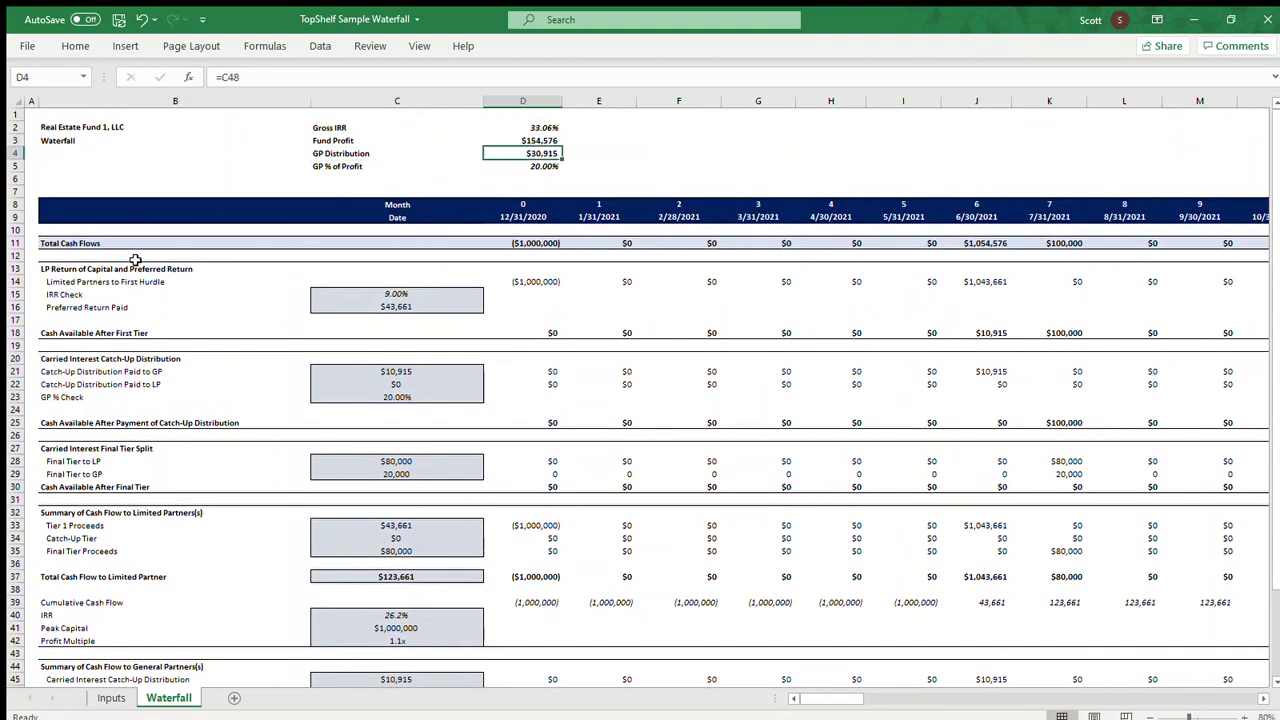
{"action": "key", "text": "Down"}
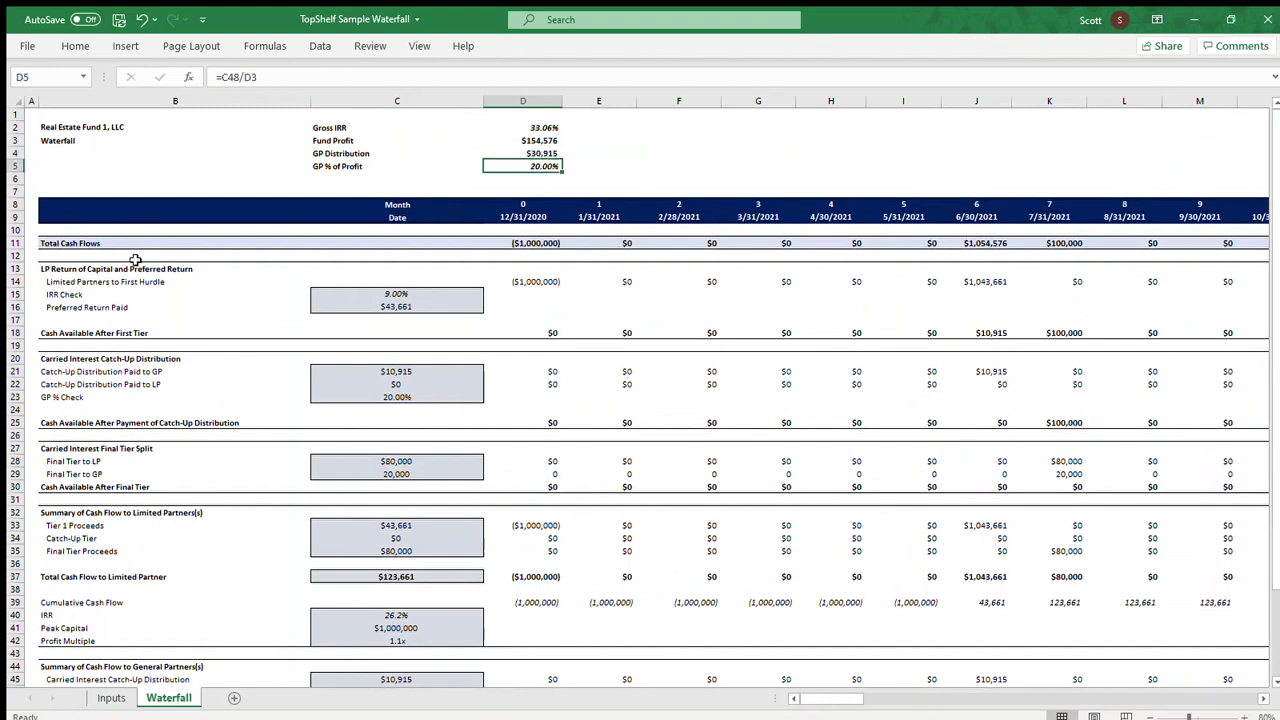
{"action": "key", "text": "Right"}
{"action": "key", "text": "Left"}
{"action": "key", "text": "Up"}
{"action": "key", "text": "Up"}
{"action": "key", "text": "F2"}
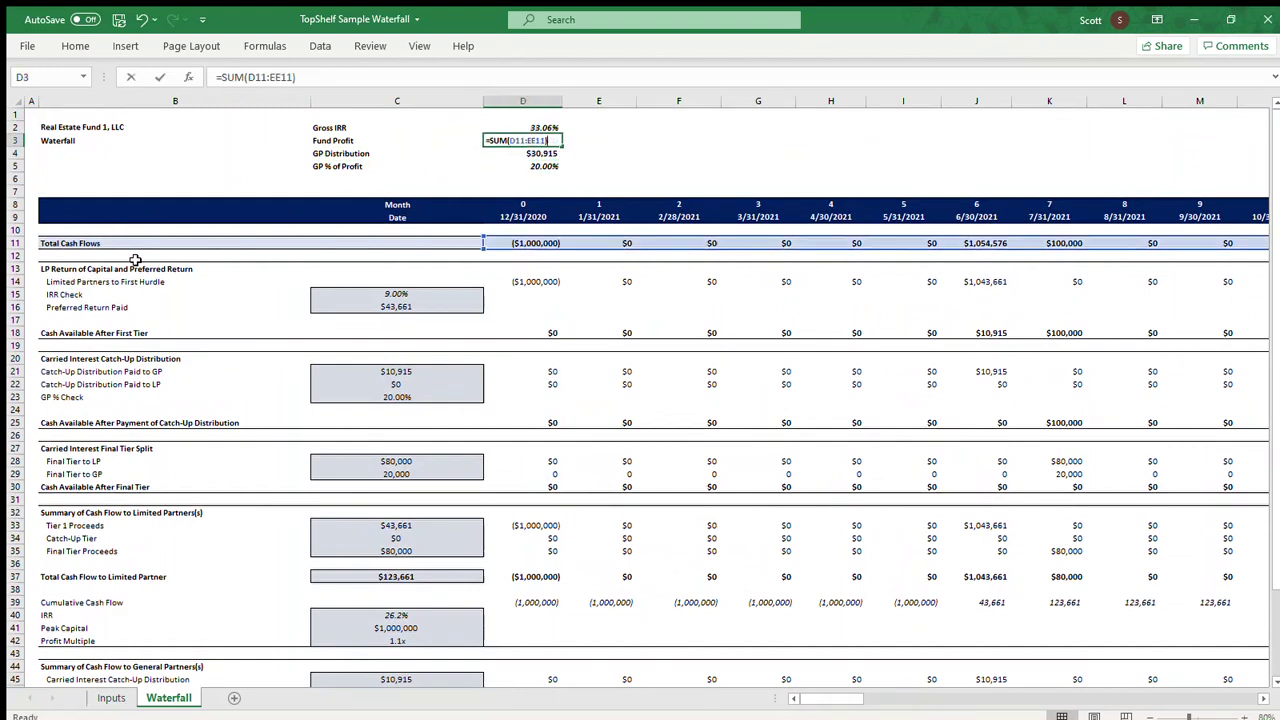
{"action": "key", "text": "Escape"}
{"action": "key", "text": "Down"}
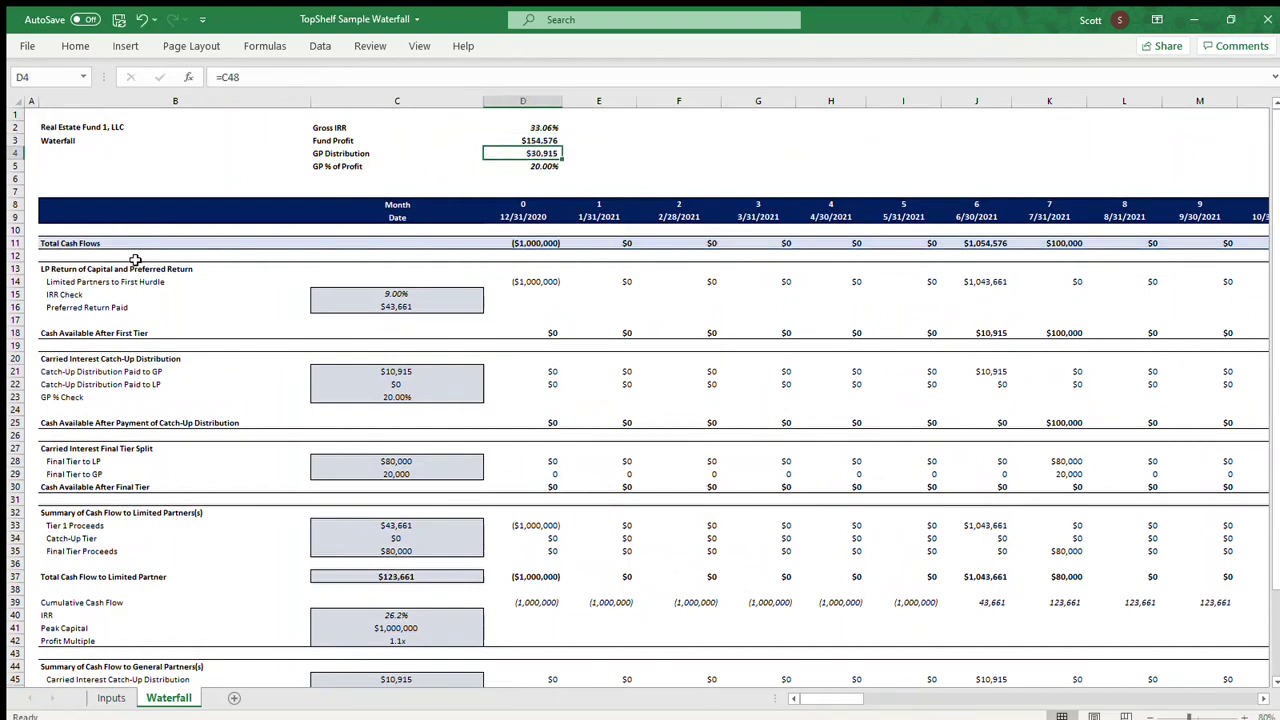
{"action": "key", "text": "Down"}
{"action": "key", "text": "F2"}
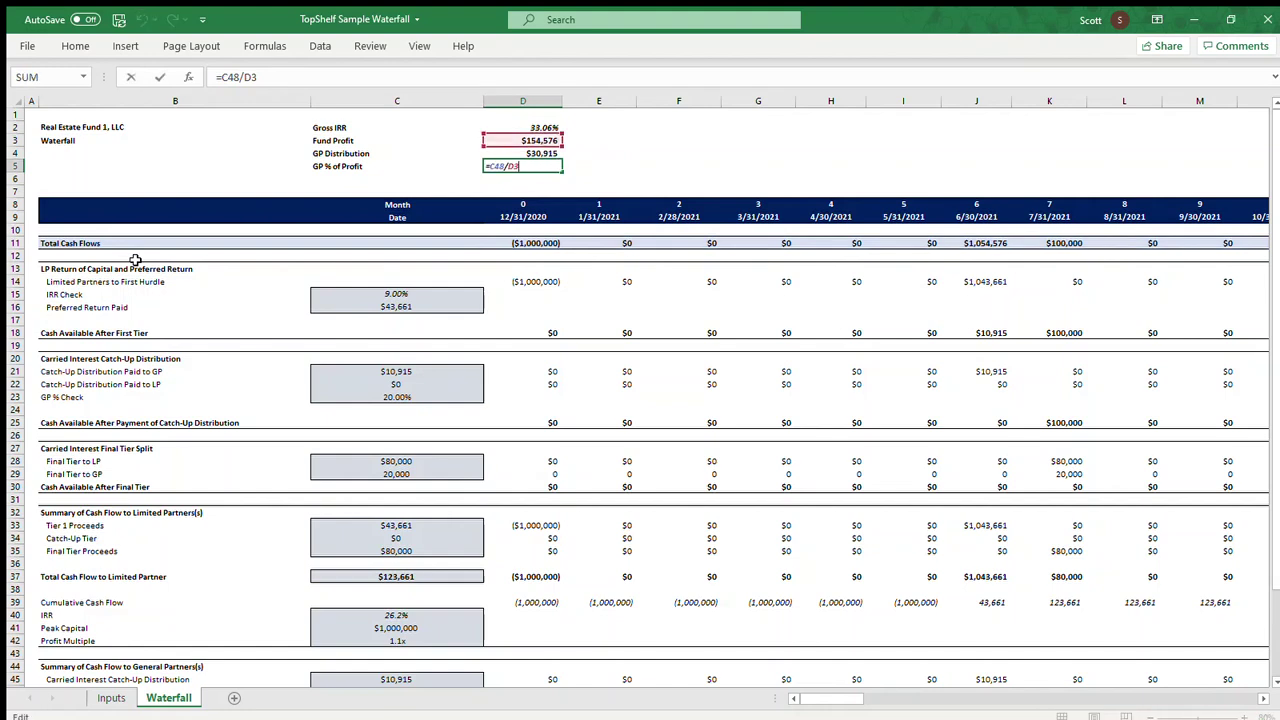
{"action": "key", "text": "Tab"}
Enter a -10000 cash flow for 8/31/2021 in L11 of Total Cash Flows.
{"action": "key", "text": "Down"}
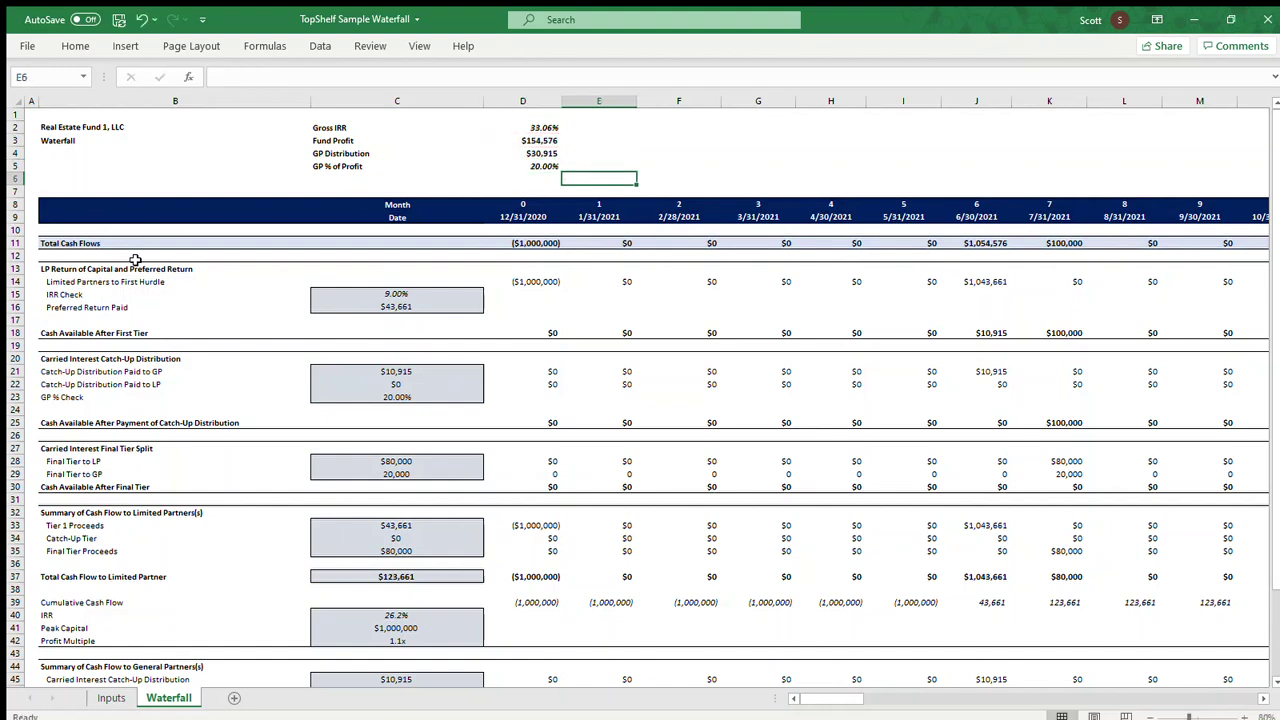
{"action": "key", "text": "Down"}
{"action": "key", "text": "Down"}
{"action": "key", "text": "Down"}
{"action": "key", "text": "Down"}
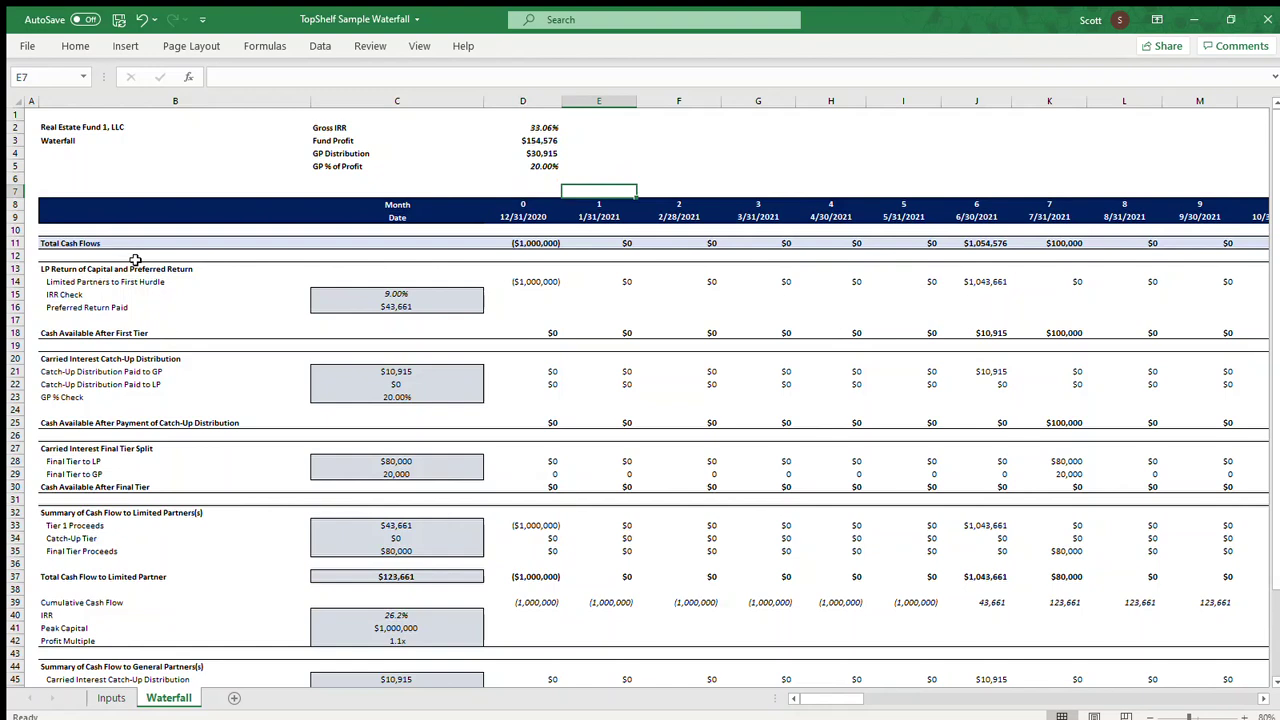
{"action": "key", "text": "Right"}
{"action": "key", "text": "Down"}
{"action": "key", "text": "Right"}
{"action": "key", "text": "Right"}
{"action": "key", "text": "Right"}
{"action": "key", "text": "Right"}
{"action": "key", "text": "Right"}
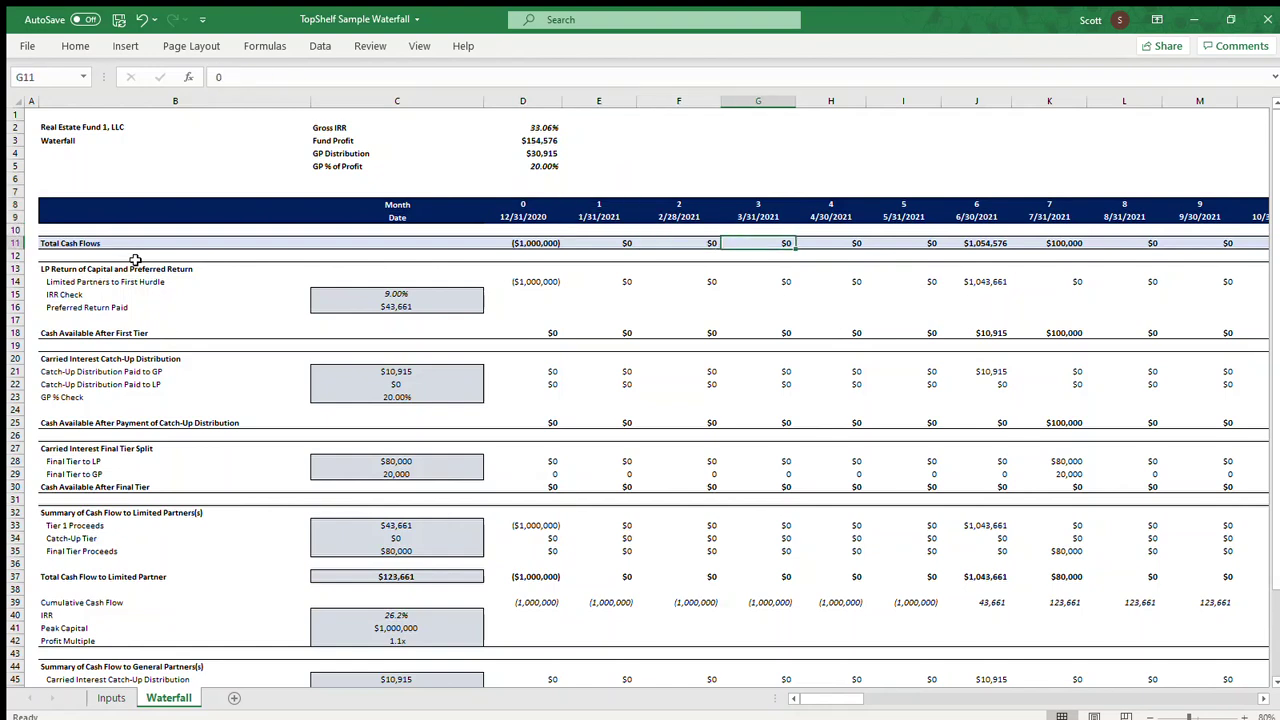
{"action": "key", "text": "Right"}
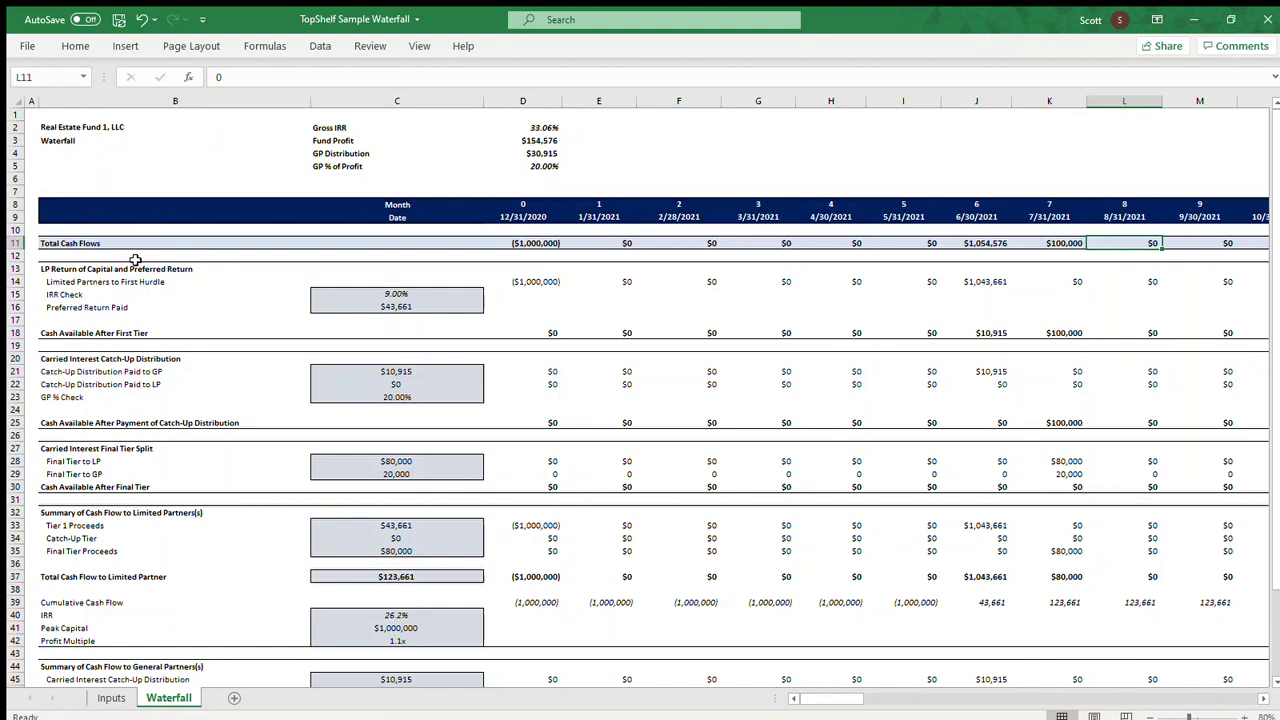
{"action": "type", "text": "-1"}
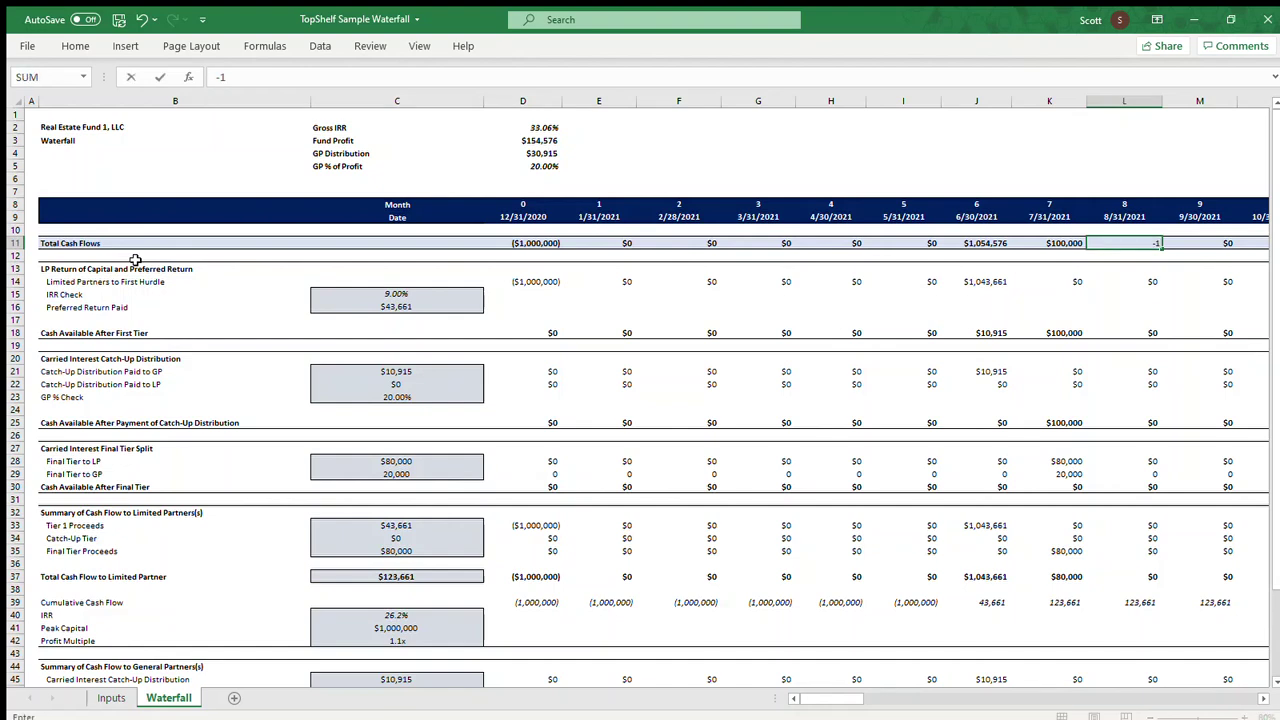
{"action": "type", "text": "0000"}
{"action": "key", "text": "ctrl+Return"}
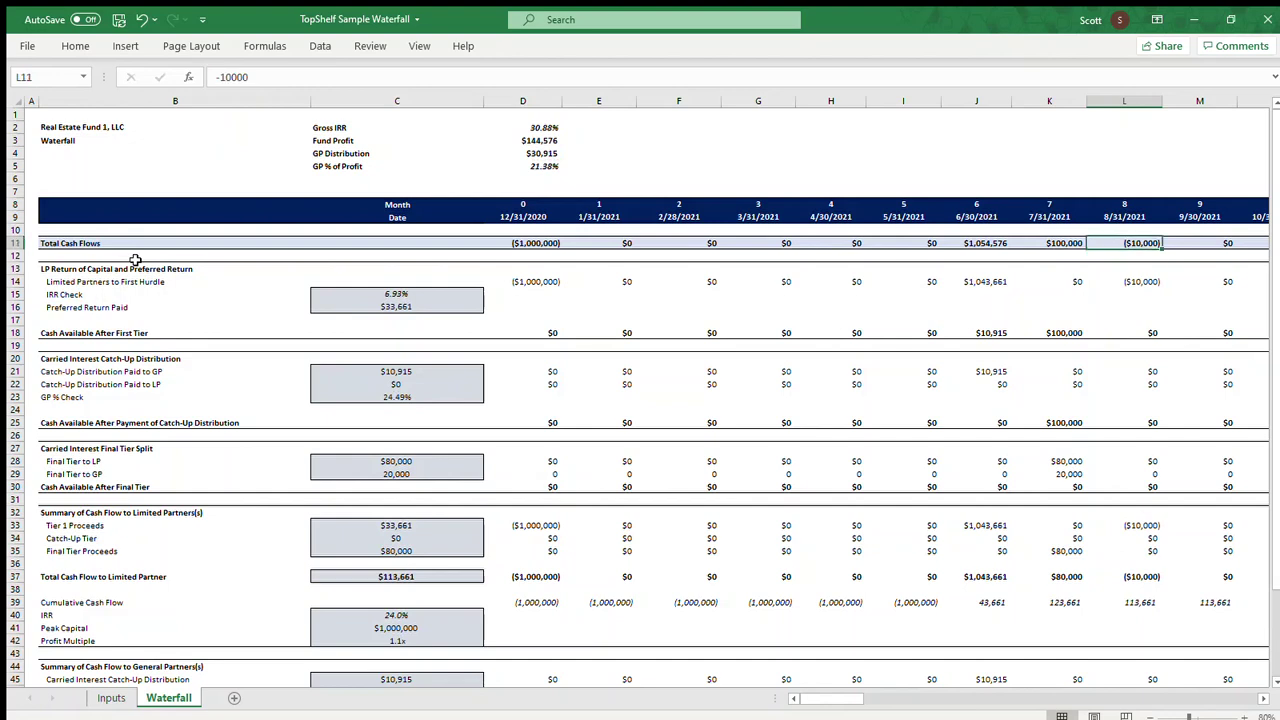
Check the recalculated 8/31/2021 column and the later months.
{"action": "key", "text": "Down"}
{"action": "key", "text": "Down"}
{"action": "key", "text": "Down"}
{"action": "key", "text": "Down"}
{"action": "key", "text": "Down"}
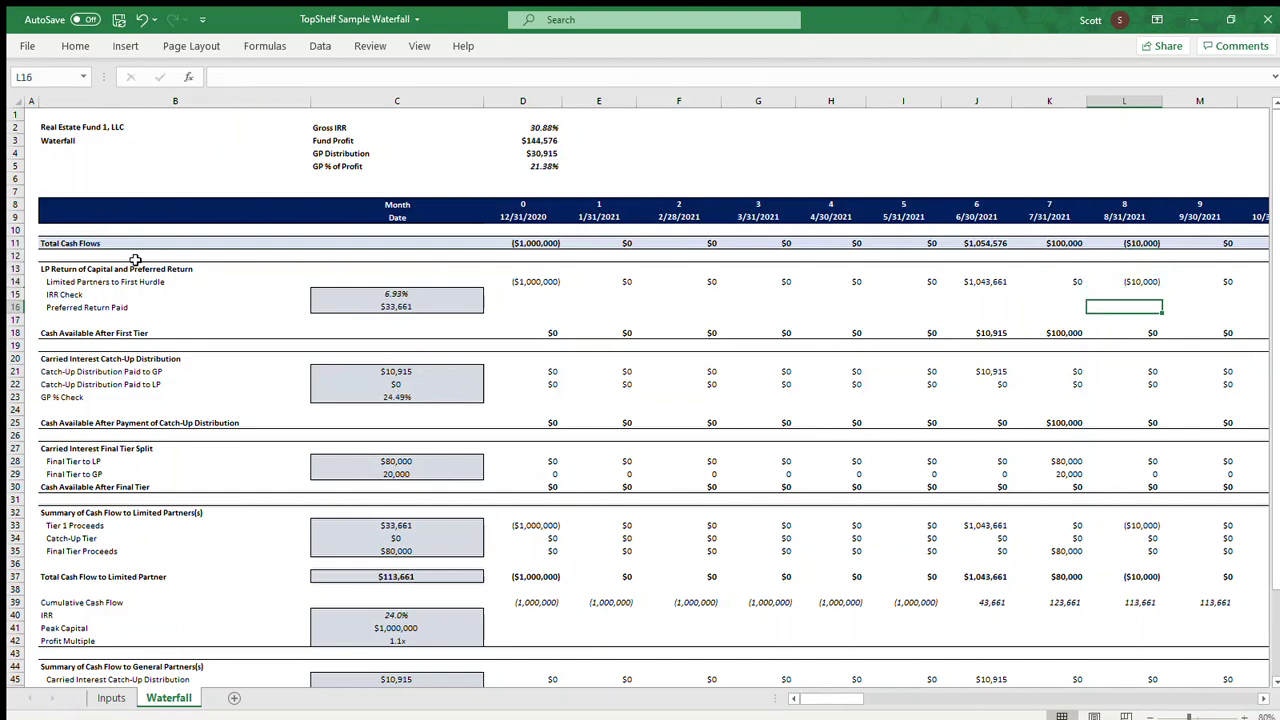
{"action": "key", "text": "Down"}
{"action": "key", "text": "Down"}
{"action": "key", "text": "Down"}
{"action": "key", "text": "Down"}
{"action": "key", "text": "Down"}
{"action": "key", "text": "Down"}
{"action": "key", "text": "Down"}
{"action": "key", "text": "Up"}
{"action": "key", "text": "Up"}
{"action": "key", "text": "Up"}
{"action": "key", "text": "Up"}
{"action": "key", "text": "Up"}
{"action": "key", "text": "Up"}
{"action": "key", "text": "Up"}
{"action": "key", "text": "Up"}
{"action": "key", "text": "Up"}
{"action": "key", "text": "Up"}
{"action": "key", "text": "Up"}
{"action": "key", "text": "Up"}
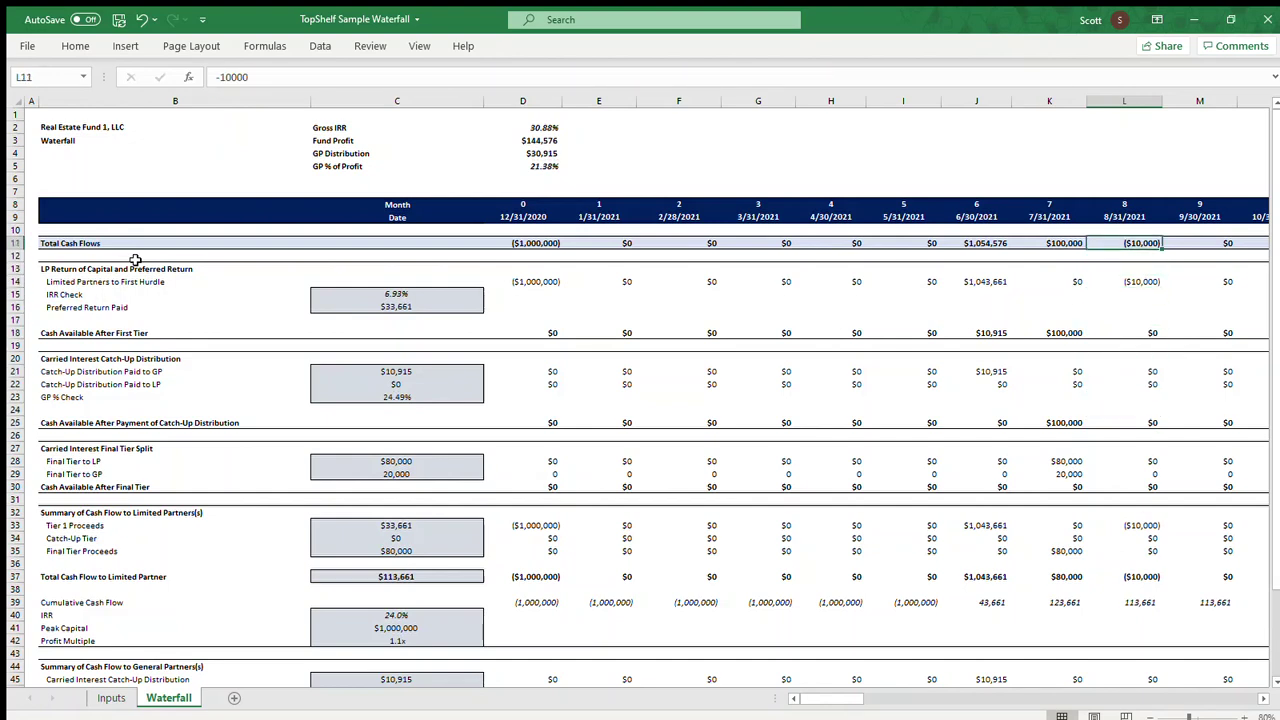
{"action": "key", "text": "Right"}
{"action": "key", "text": "Right"}
{"action": "key", "text": "Right"}
{"action": "key", "text": "Right"}
{"action": "key", "text": "Left"}
{"action": "key", "text": "Left"}
{"action": "key", "text": "Left"}
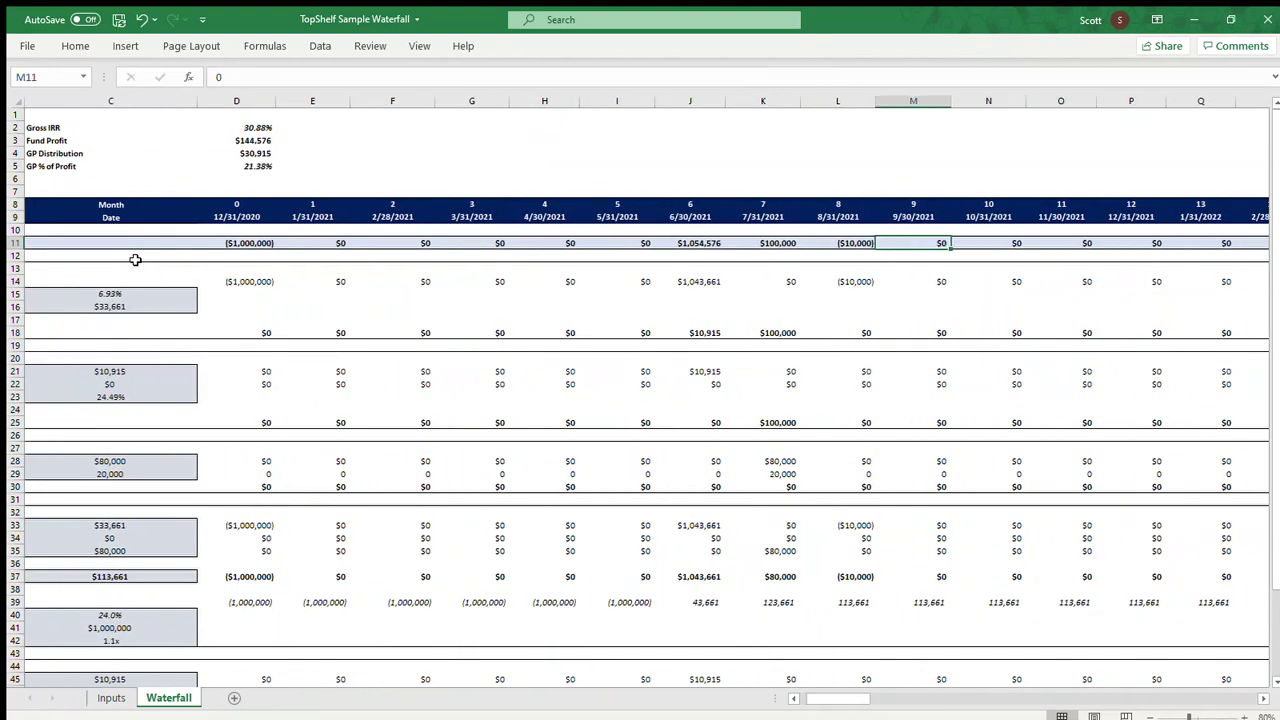
{"action": "key", "text": "Right"}
{"action": "key", "text": "Right"}
{"action": "key", "text": "Right"}
{"action": "key", "text": "Right"}
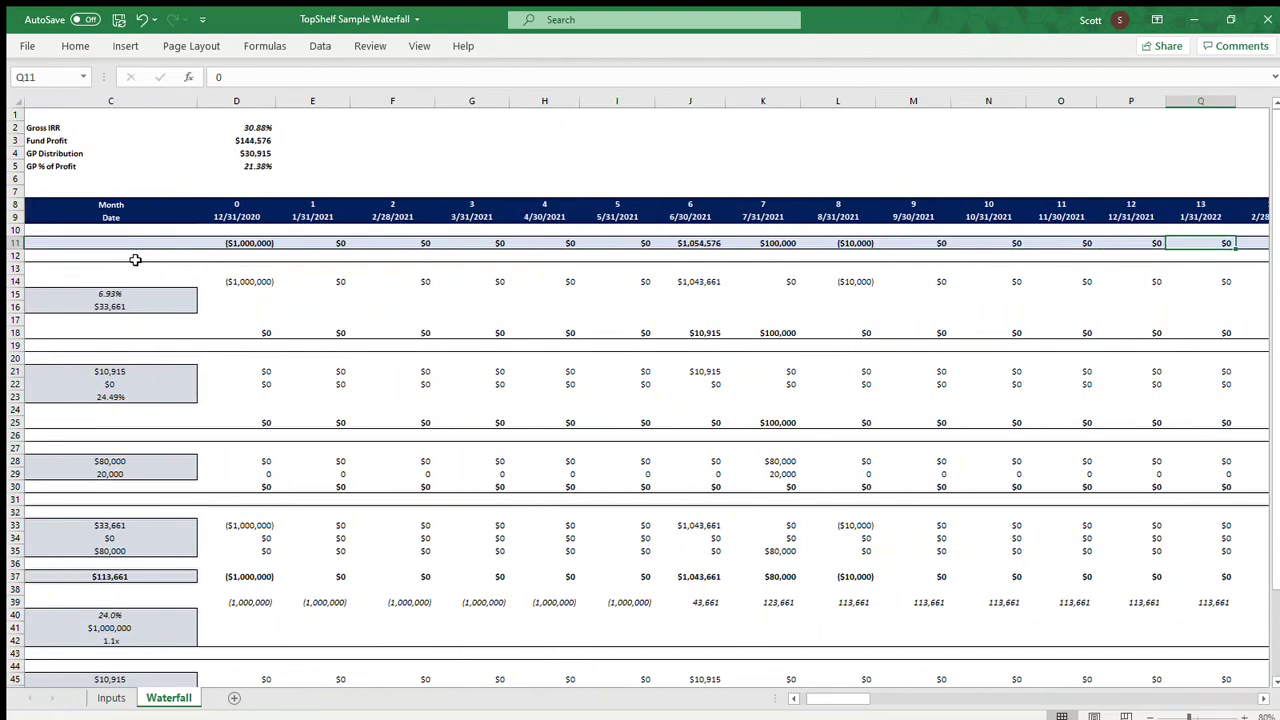
{"action": "key", "text": "Left"}
{"action": "key", "text": "Left"}
{"action": "key", "text": "Left"}
{"action": "key", "text": "Left"}
{"action": "key", "text": "Left"}
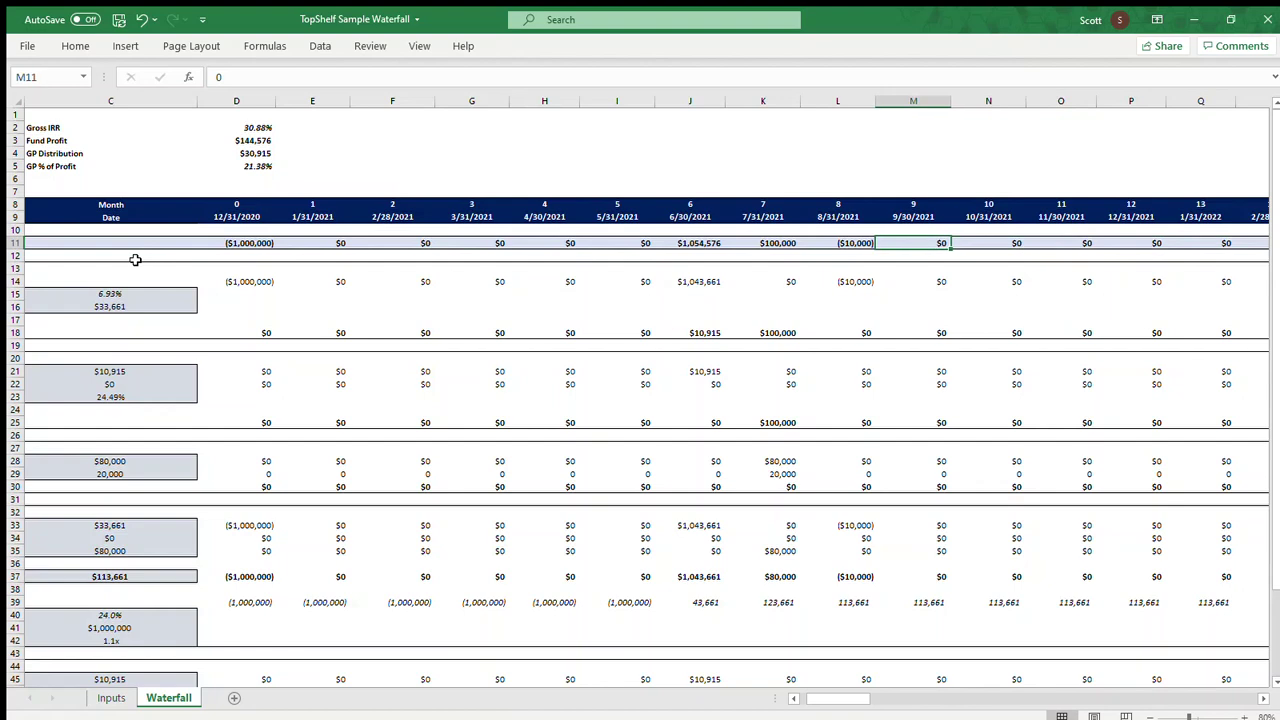
Return to the top summary to check the updated GP Distribution.
{"action": "key", "text": "Left"}
{"action": "key", "text": "Up"}
{"action": "key", "text": "Up"}
{"action": "key", "text": "Up"}
{"action": "key", "text": "Up"}
{"action": "key", "text": "Up"}
{"action": "key", "text": "Up"}
{"action": "key", "text": "Up"}
{"action": "key", "text": "Up"}
{"action": "key", "text": "Up"}
{"action": "key", "text": "Left"}
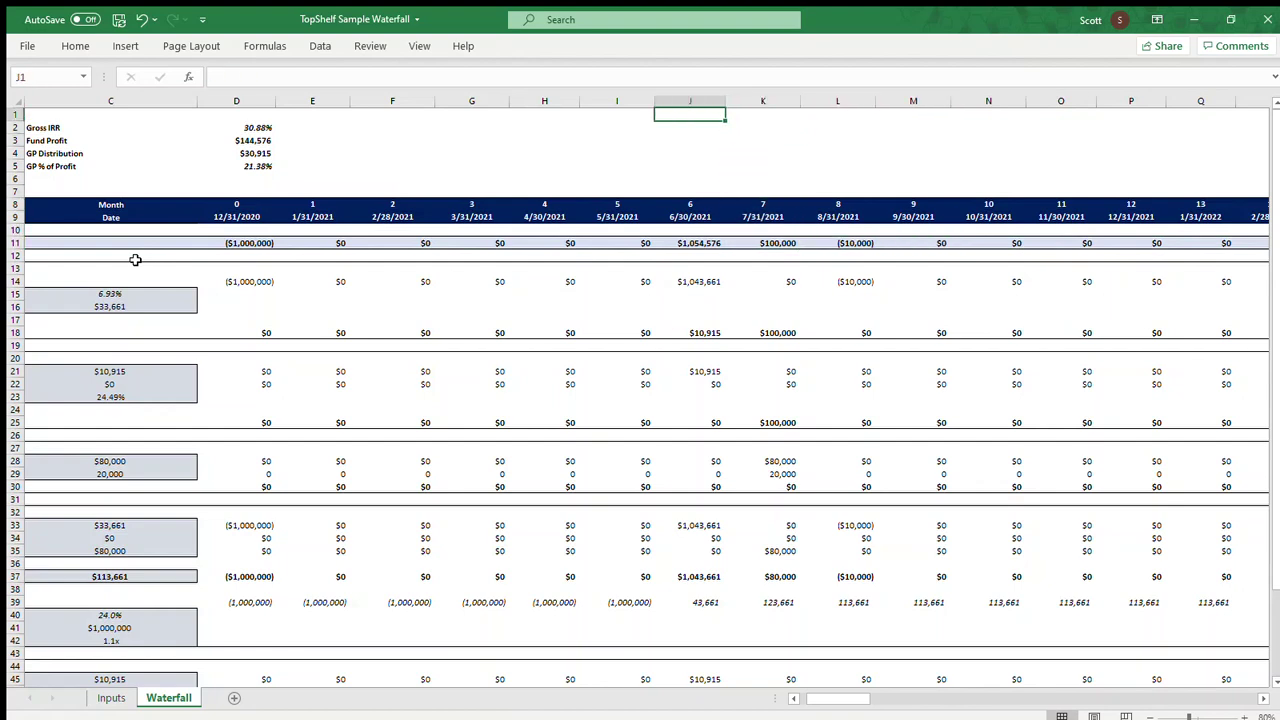
{"action": "key", "text": "ctrl+Left"}
{"action": "key", "text": "ctrl+Home"}
{"action": "key", "text": "Down"}
{"action": "key", "text": "Right"}
{"action": "key", "text": "Right"}
{"action": "key", "text": "Down"}
{"action": "key", "text": "Right"}
{"action": "key", "text": "Down"}
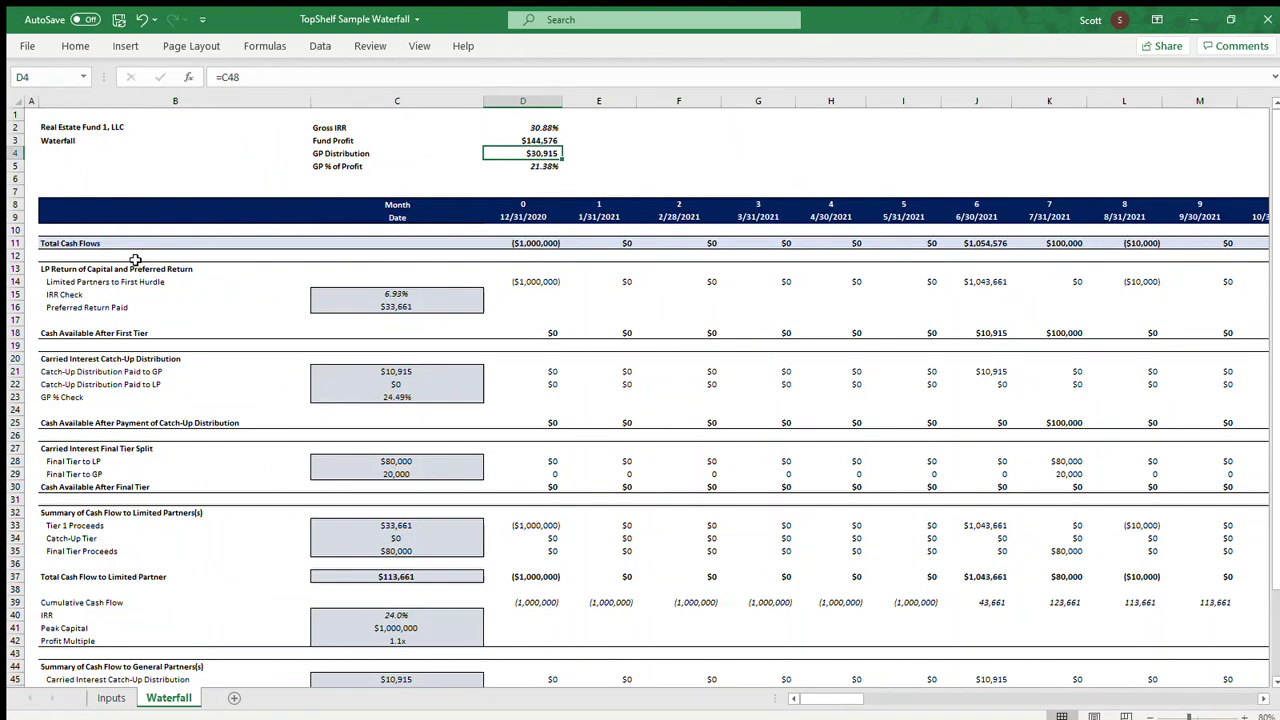
{"action": "key", "text": "Right"}
{"action": "key", "text": "Down"}
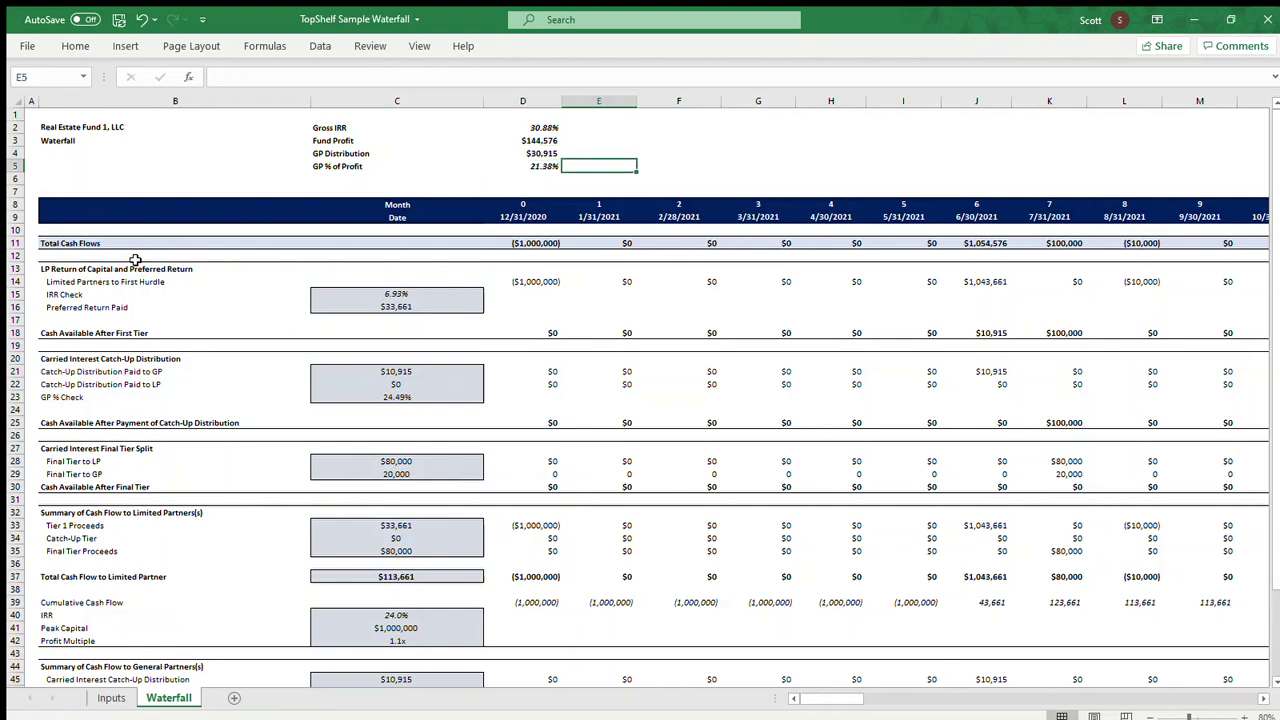
{"action": "key", "text": "Down"}
{"action": "key", "text": "Down"}
{"action": "key", "text": "Down"}
{"action": "key", "text": "Down"}
{"action": "key", "text": "Right"}
{"action": "key", "text": "Right"}
{"action": "key", "text": "Down"}
{"action": "key", "text": "Right"}
{"action": "key", "text": "Down"}
{"action": "key", "text": "Right"}
{"action": "key", "text": "Right"}
{"action": "key", "text": "shift+Right"}
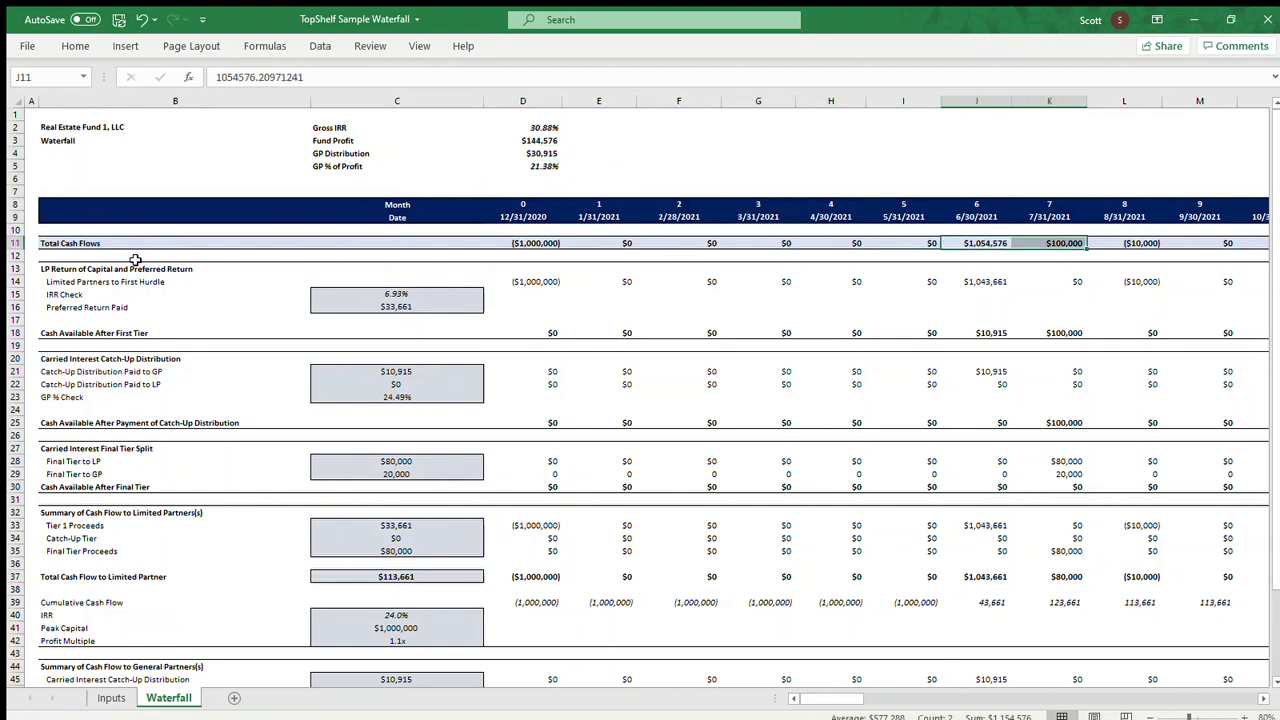
{"action": "key", "text": "ctrl+space"}
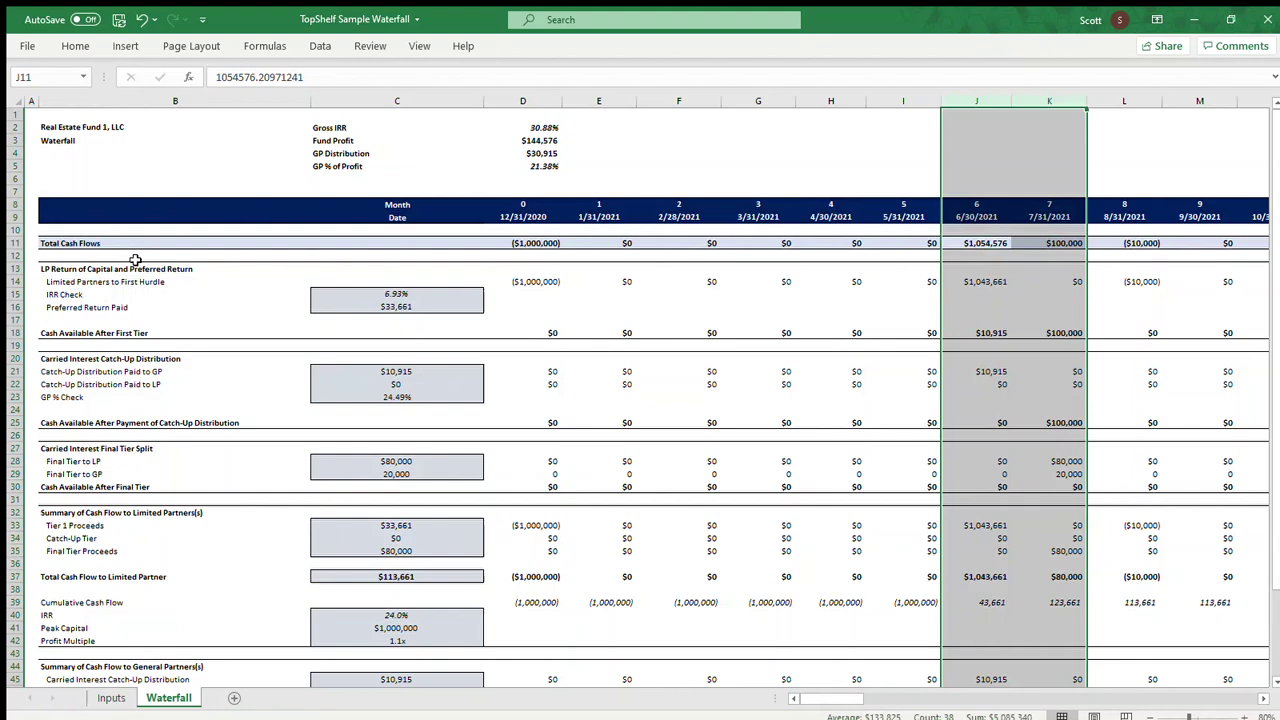
{"action": "key", "text": "Up"}
{"action": "key", "text": "Up"}
{"action": "key", "text": "Left"}
{"action": "key", "text": "Left"}
{"action": "key", "text": "Left"}
{"action": "key", "text": "Left"}
{"action": "key", "text": "Up"}
{"action": "key", "text": "Up"}
{"action": "key", "text": "Up"}
{"action": "key", "text": "Left"}
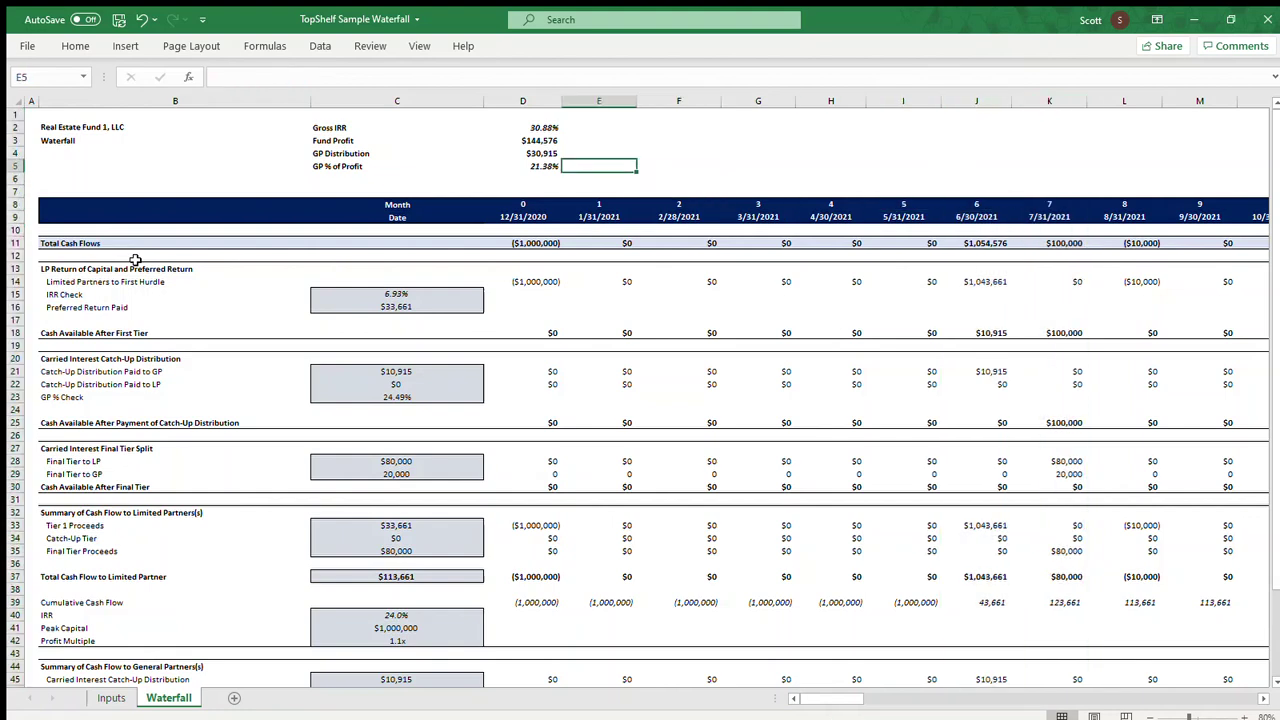
{"action": "key", "text": "Up"}
{"action": "key", "text": "Left"}
{"action": "key", "text": "Up"}
{"action": "key", "text": "F2"}
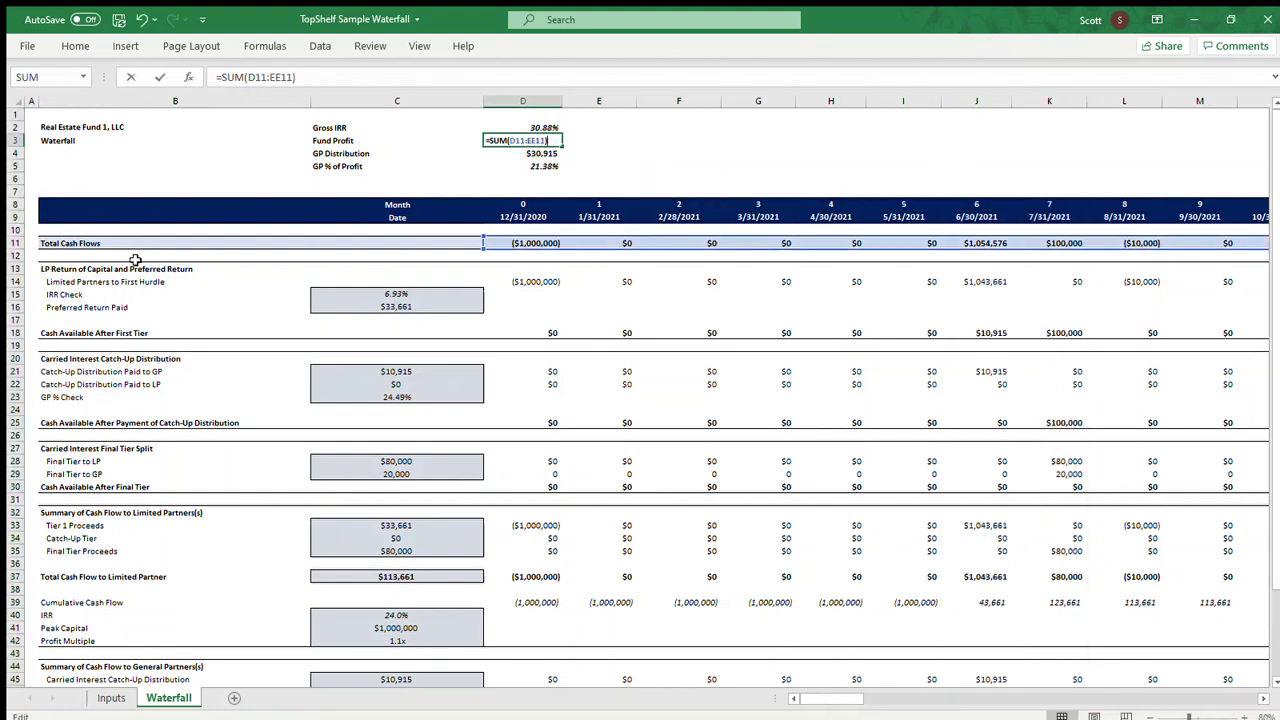
{"action": "key", "text": "Escape"}
{"action": "key", "text": "F2"}
{"action": "key", "text": "Escape"}
{"action": "key", "text": "F2"}
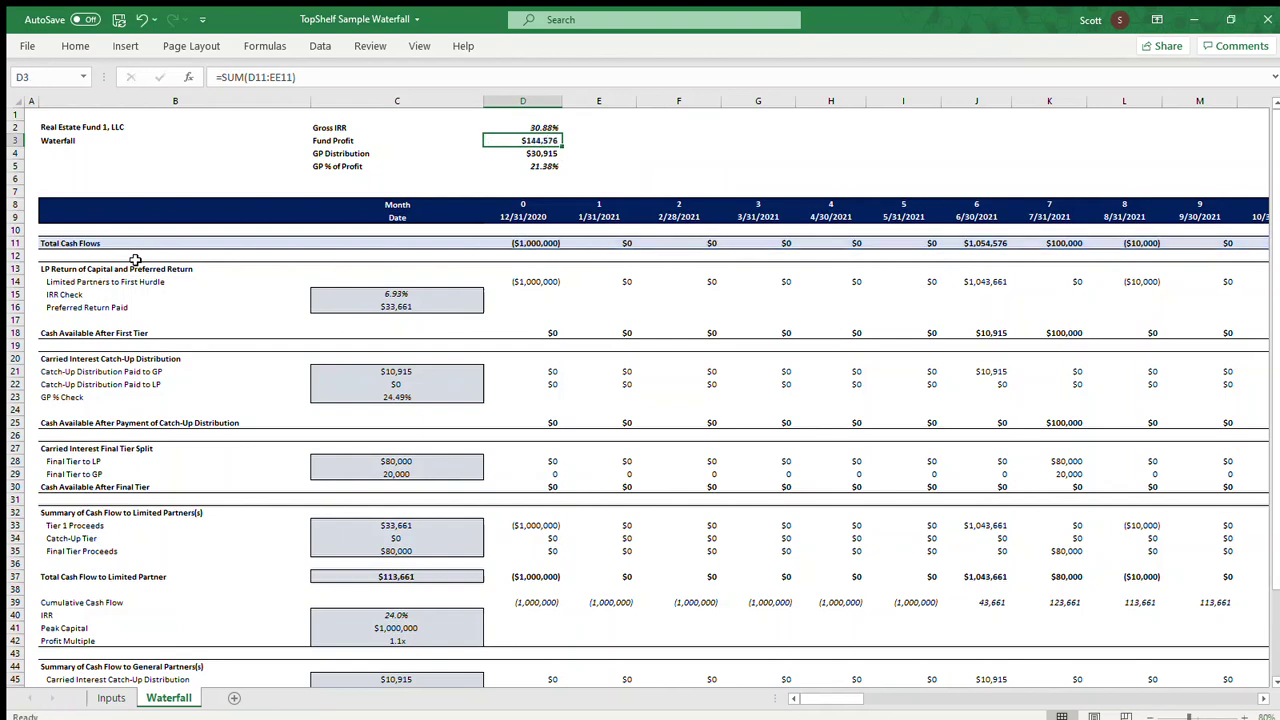
{"action": "key", "text": "Return"}
{"action": "key", "text": "Down"}
{"action": "key", "text": "F2"}
{"action": "key", "text": "Escape"}
{"action": "key", "text": "F2"}
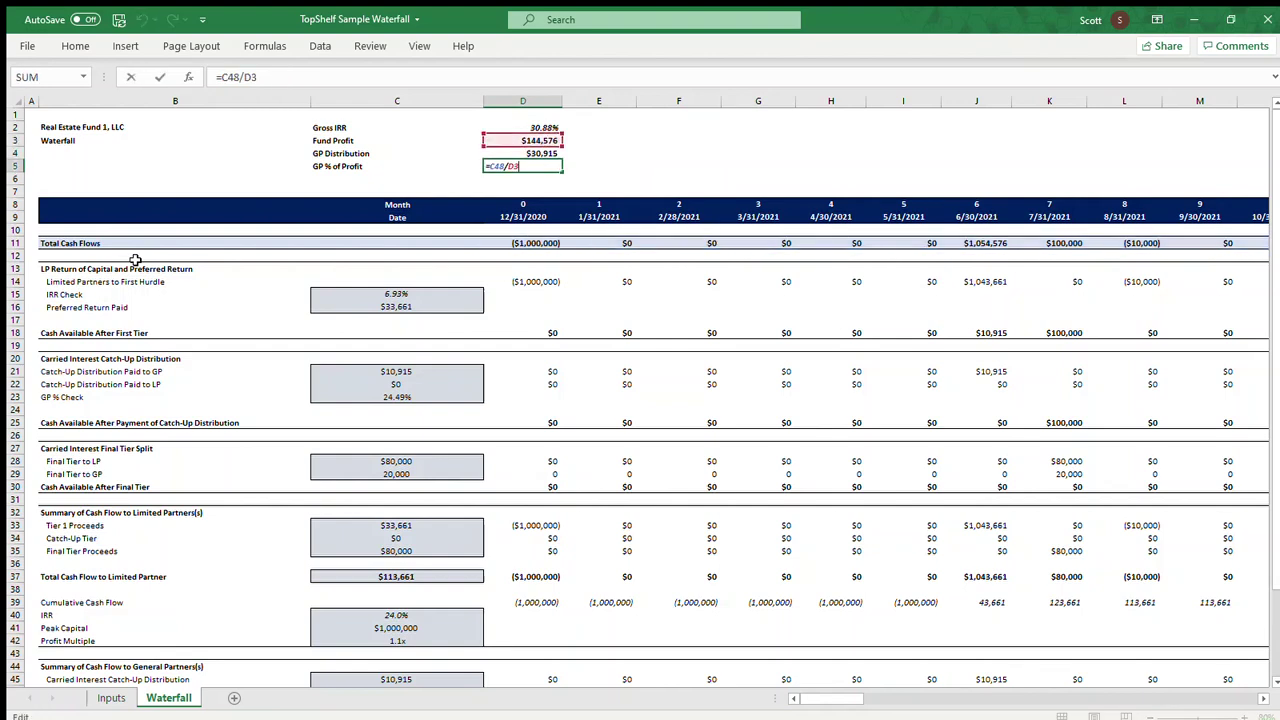
{"action": "key", "text": "Escape"}
{"action": "key", "text": "F2"}
{"action": "key", "text": "Escape"}
{"action": "key", "text": "Return"}
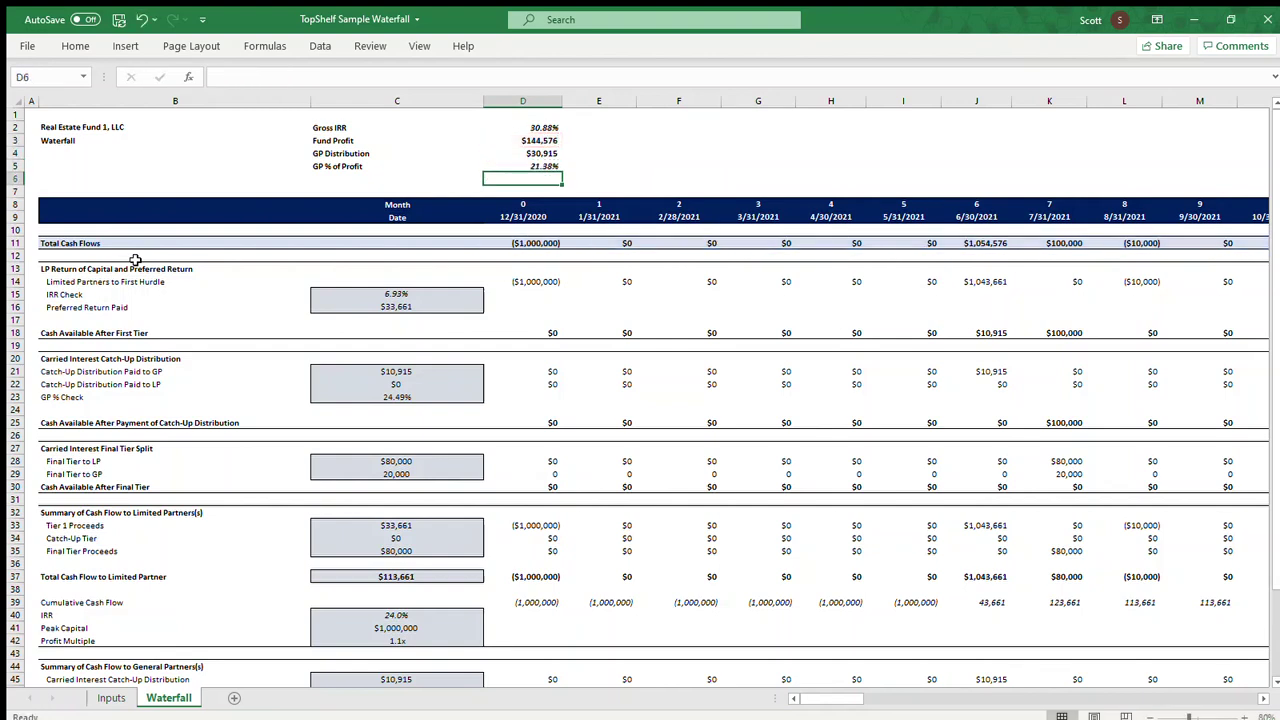
{"action": "key", "text": "Up"}
{"action": "key", "text": "Right"}
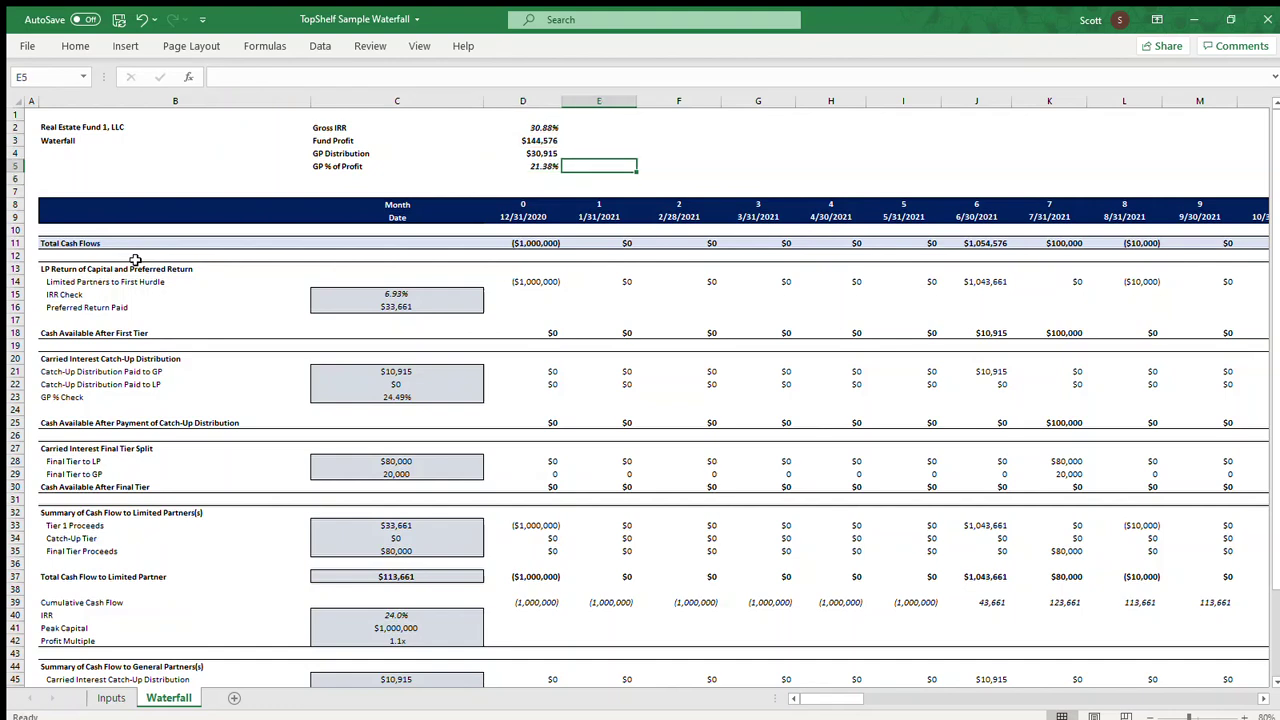
Enter =D3*.2 in E5 so the check shows 28,915.24, 20% of Fund Profit.
{"action": "type", "text": "="}
{"action": "key", "text": "Up"}
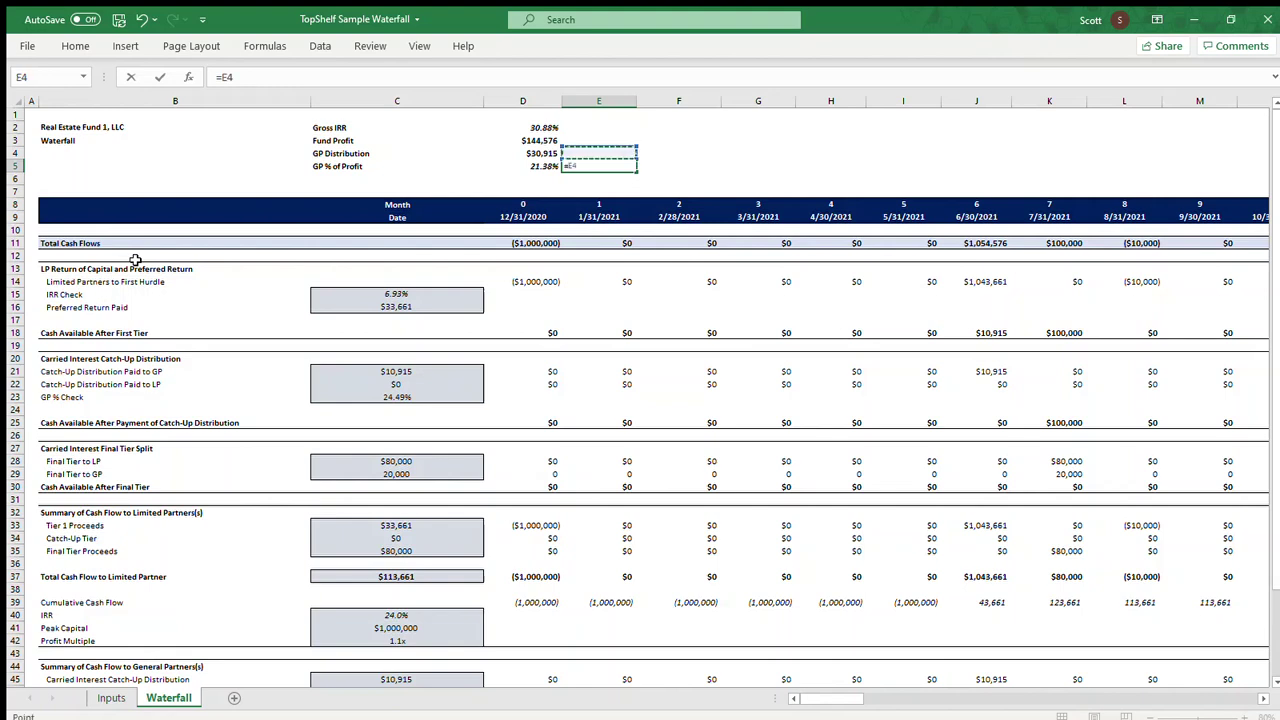
{"action": "key", "text": "Up"}
{"action": "key", "text": "Left"}
{"action": "type", "text": "*.2"}
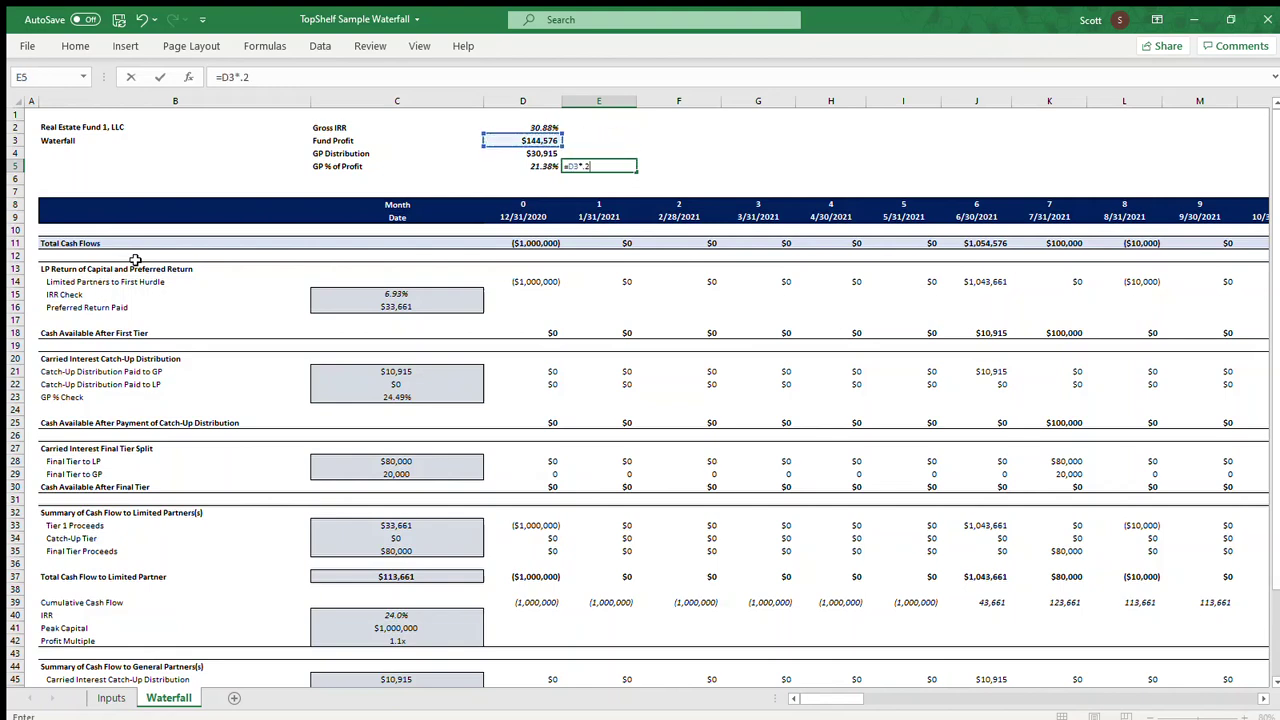
{"action": "key", "text": "Return"}
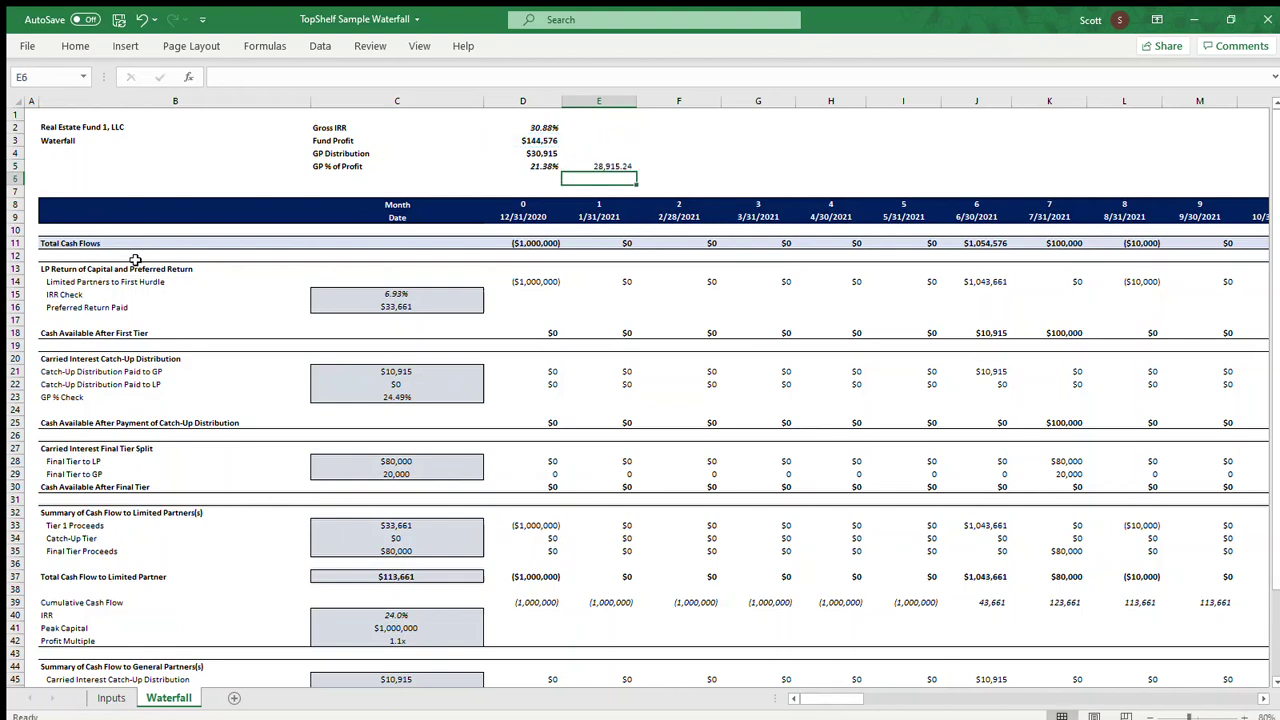
{"action": "key", "text": "Up"}
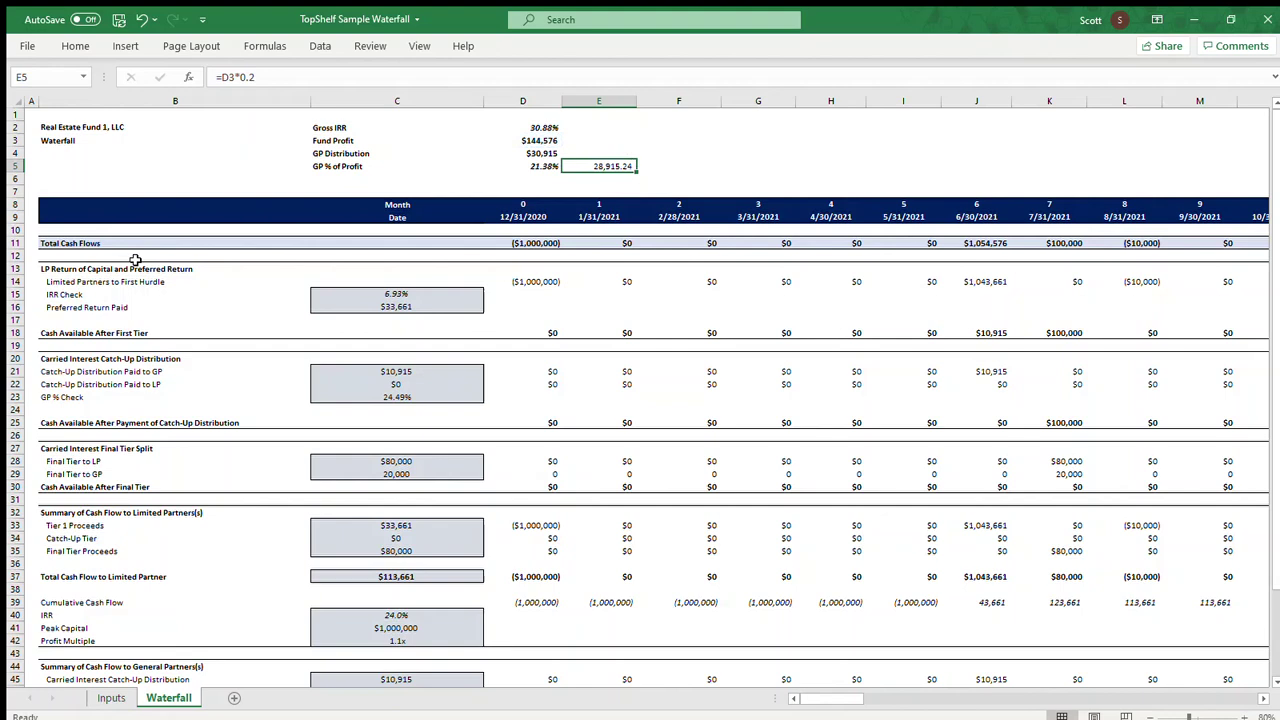